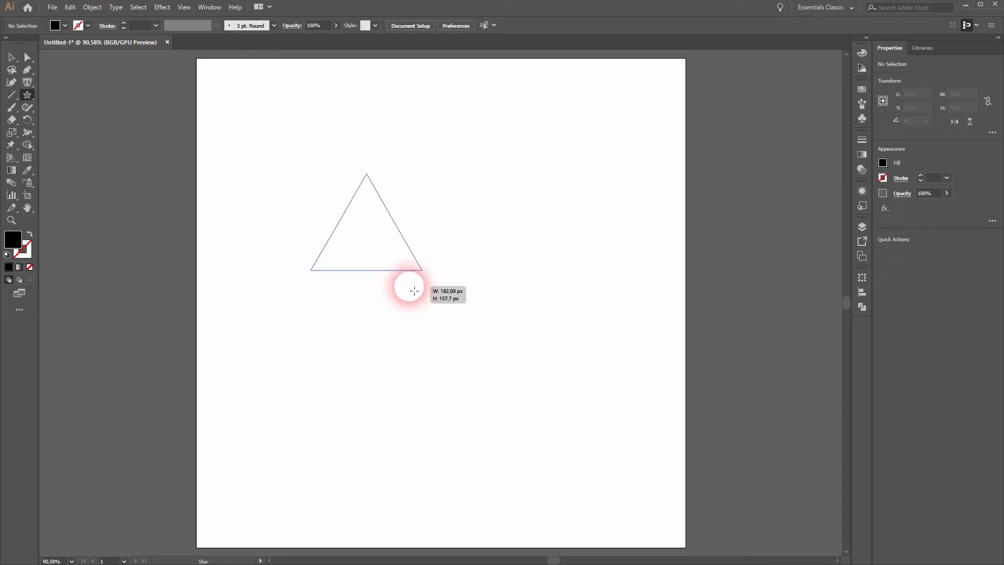
Draw a black triangle on the lower middle of the artboard and stretch it to about 322 × 264 px
left_click(5, 55)
left_click_drag(347, 224, 453, 400)
left_click_drag(451, 335, 455, 275)
left_click_drag(503, 356, 543, 356)
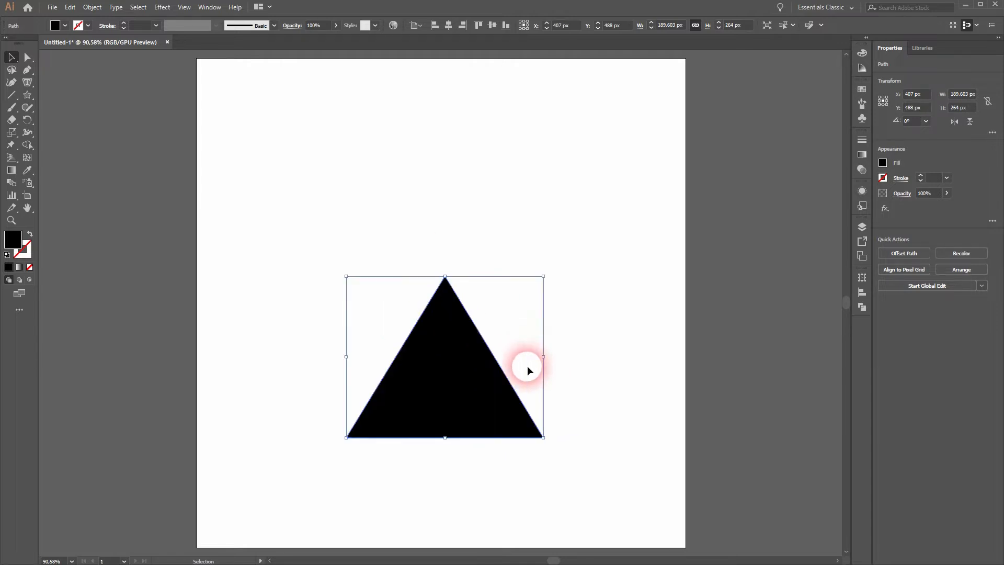
left_click(609, 365)
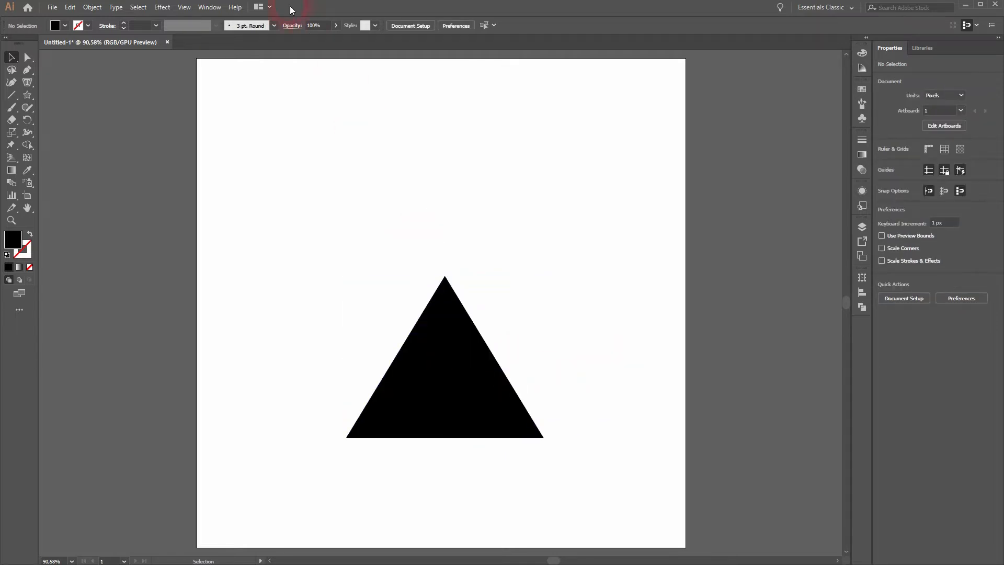
Turn off Snap to Pixel for the document
left_click(192, 11)
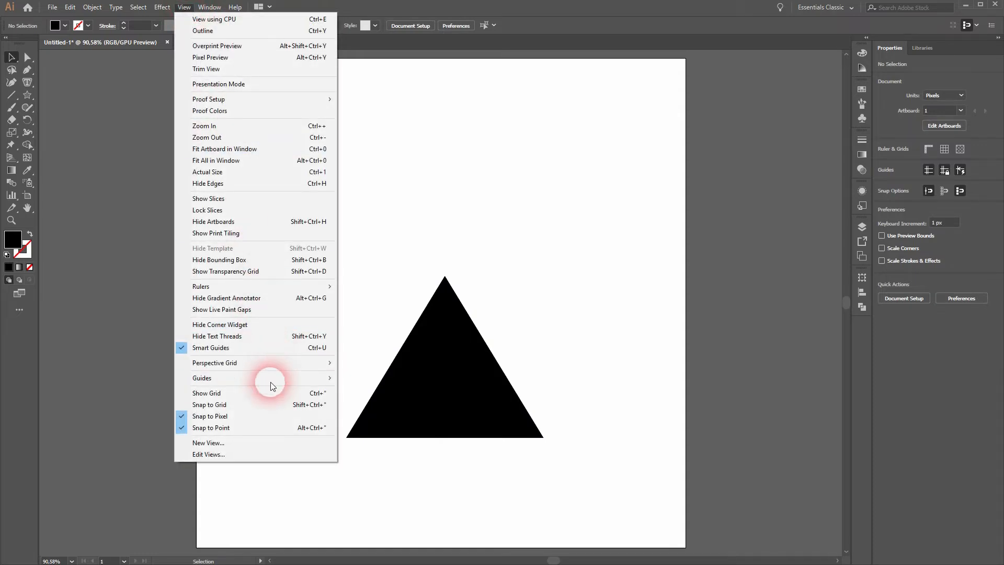
left_click(240, 416)
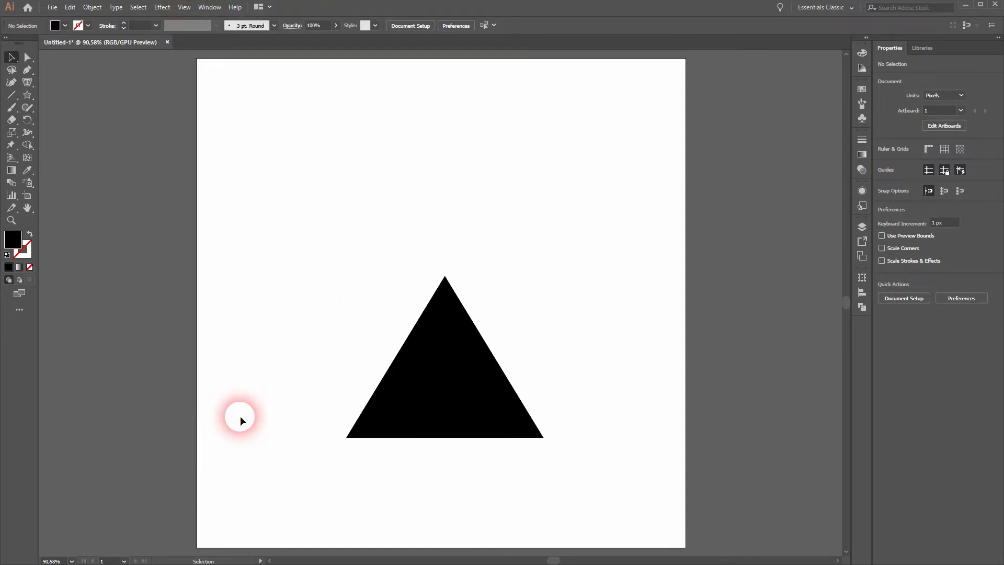
left_click(182, 8)
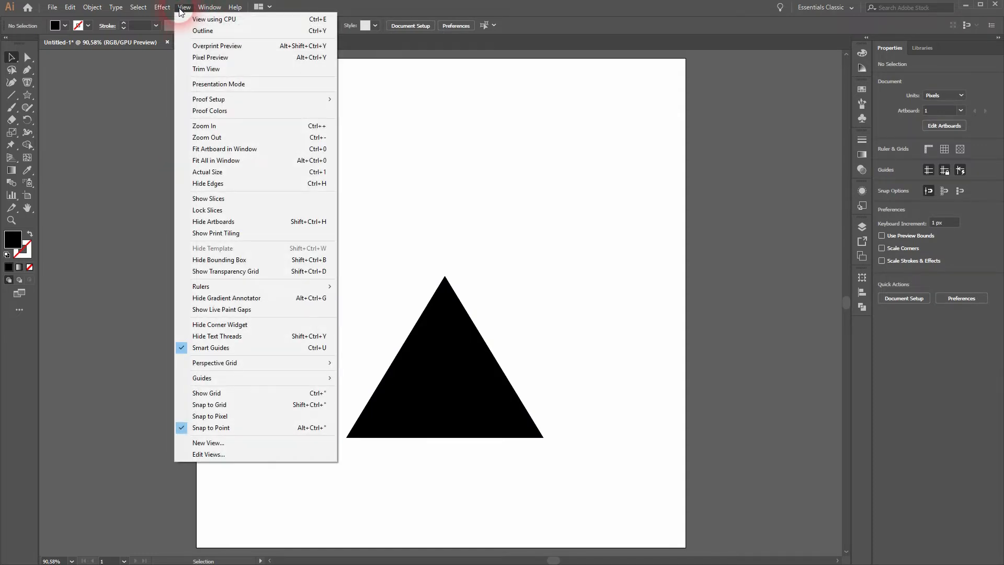
left_click(175, 9)
left_click(162, 8)
left_click(97, 124)
Trace the triangle's right half with the Pen tool as a closed shape through the apex, base midpoint and right corner
left_click(27, 69)
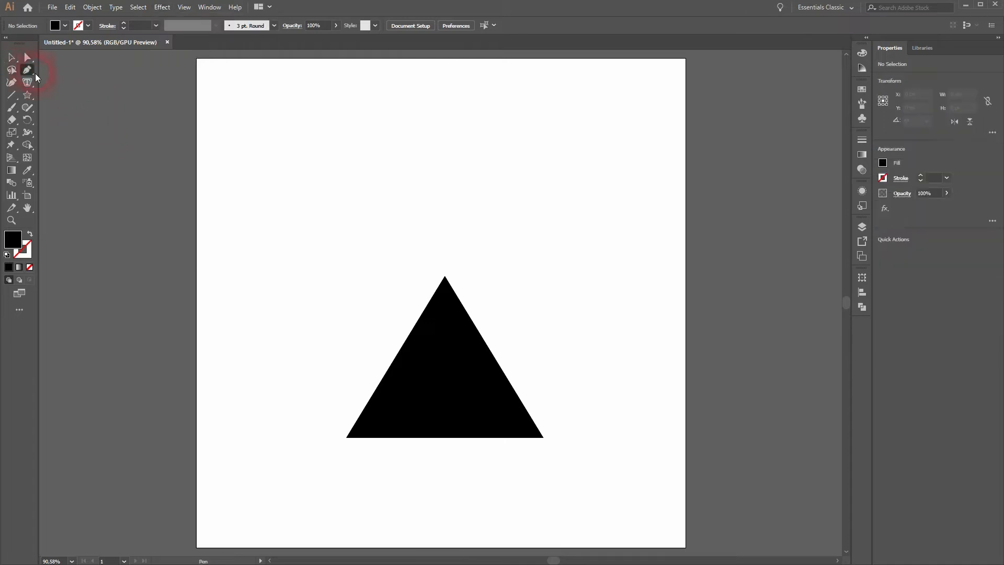
scroll(448, 289, "up", 5)
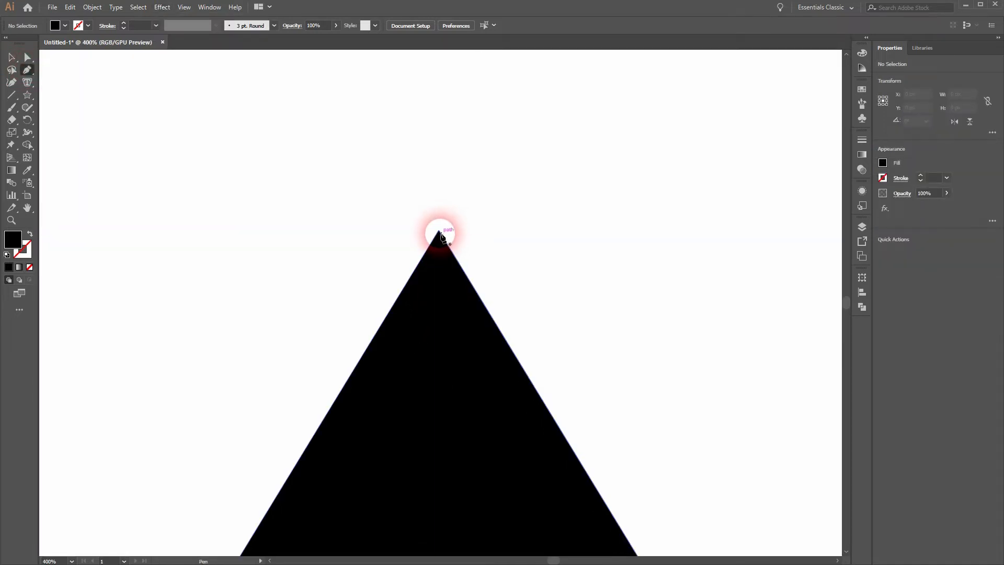
scroll(440, 234, "up", 5)
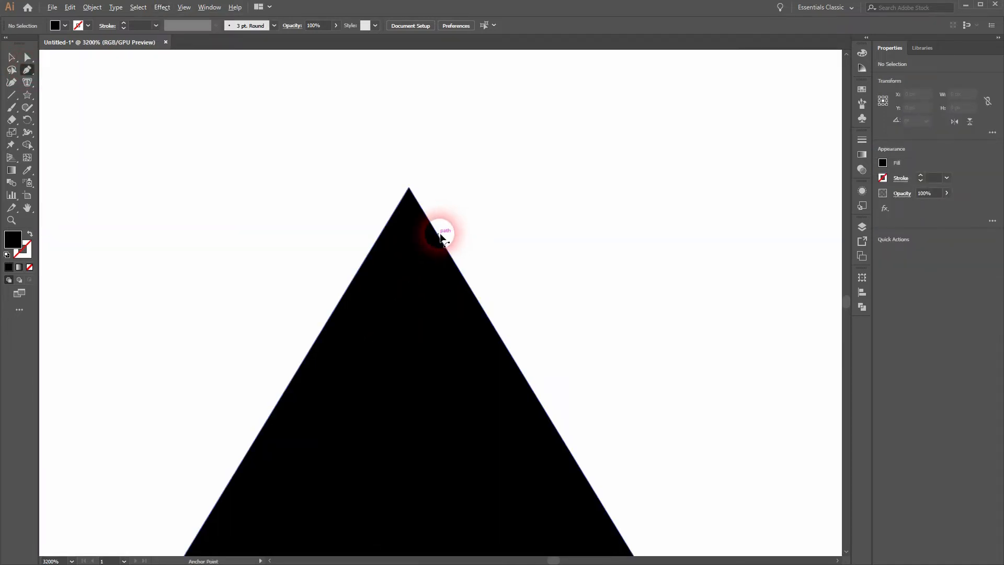
left_click(408, 188)
left_click(399, 388)
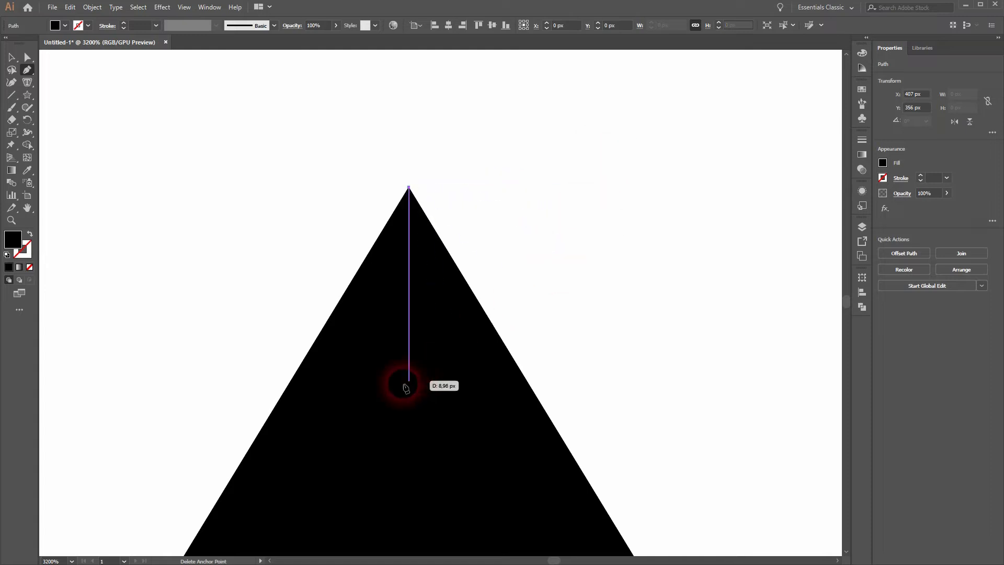
key("ctrl+0")
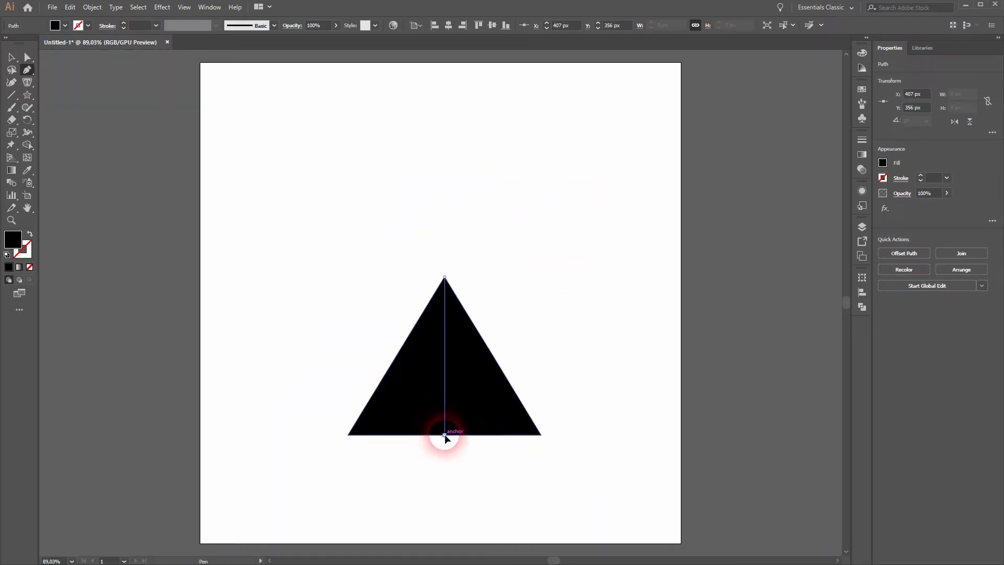
left_click(445, 435)
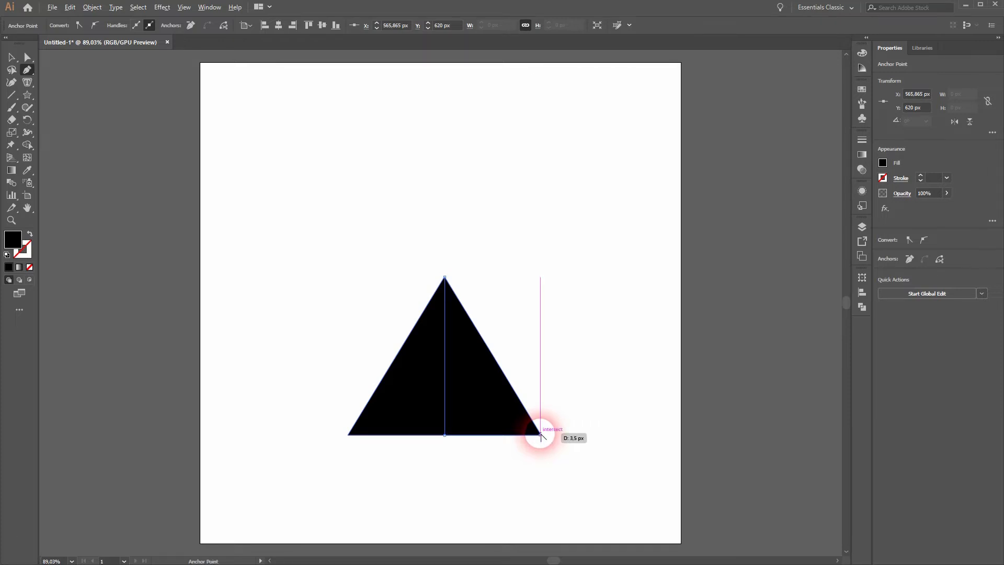
scroll(540, 435, "up", 10)
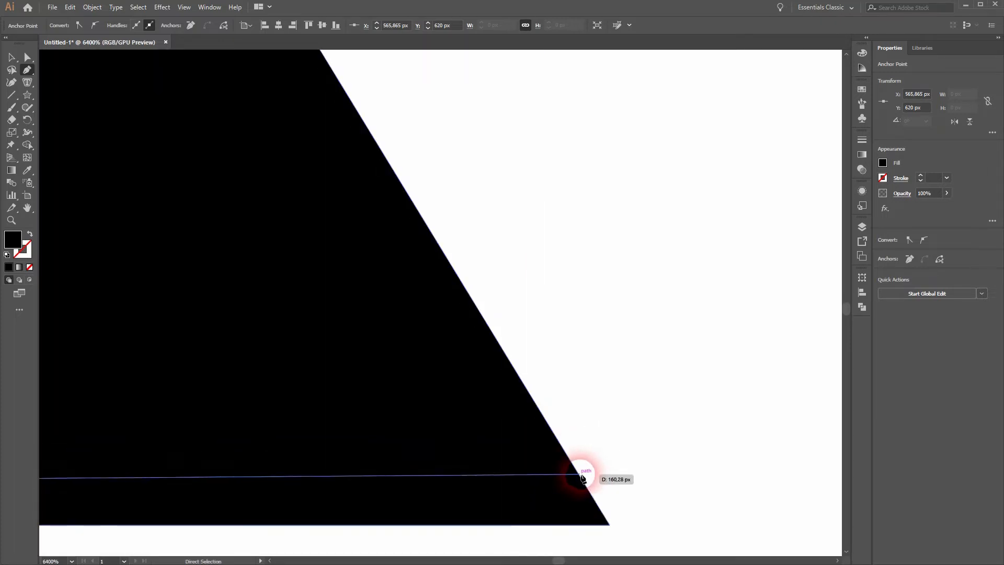
left_click(609, 525)
key("ctrl+0")
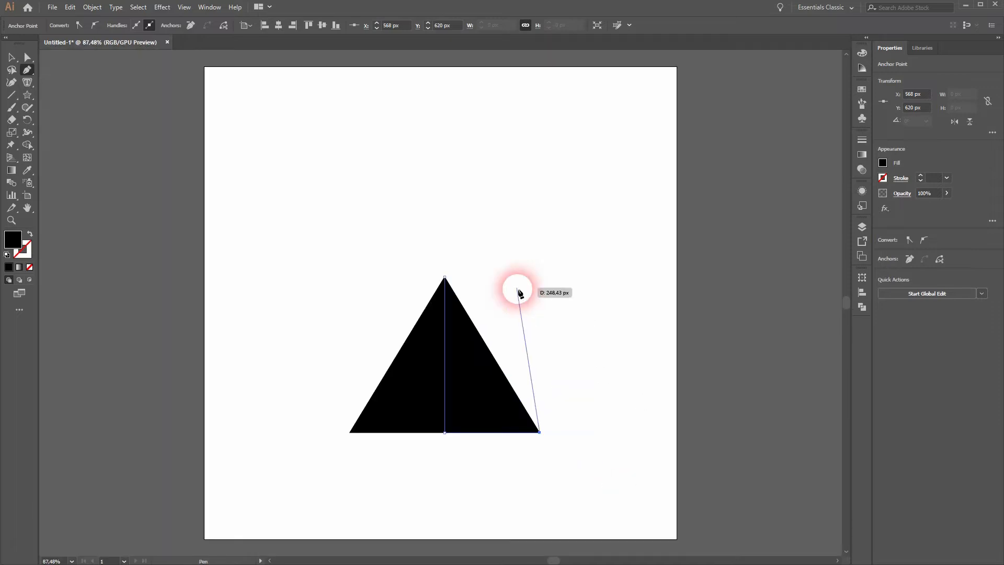
left_click(445, 277)
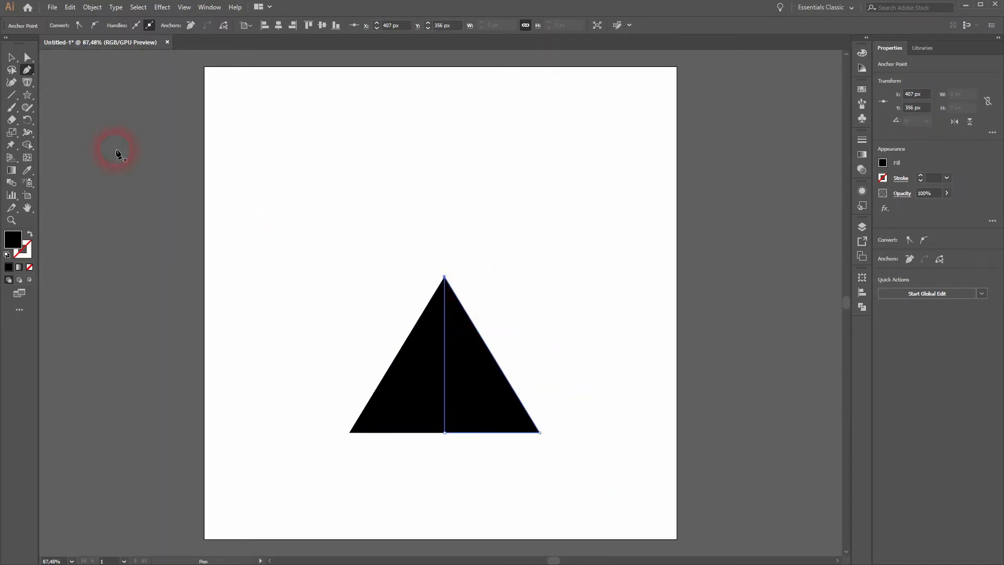
Fill the right half of the triangle with dark grey R=51 G=51 B=51
left_click(482, 369)
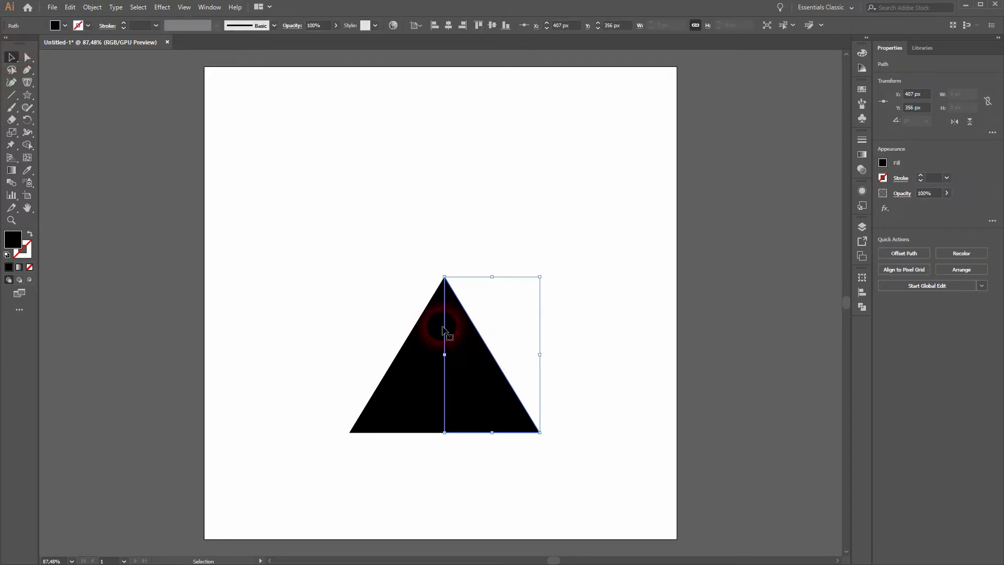
left_click(64, 26)
scroll(56, 68, "down", 5)
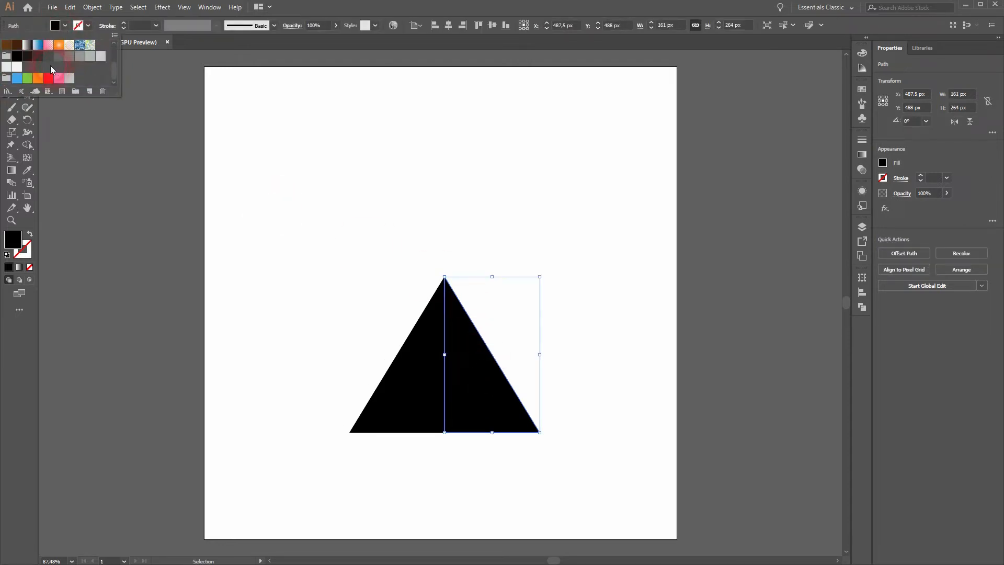
left_click(41, 60)
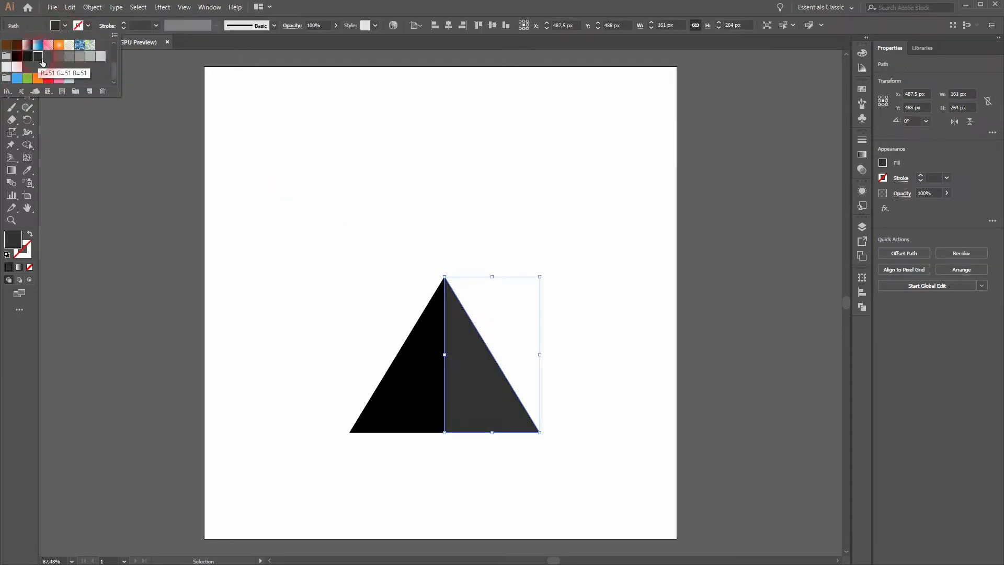
left_click(305, 244)
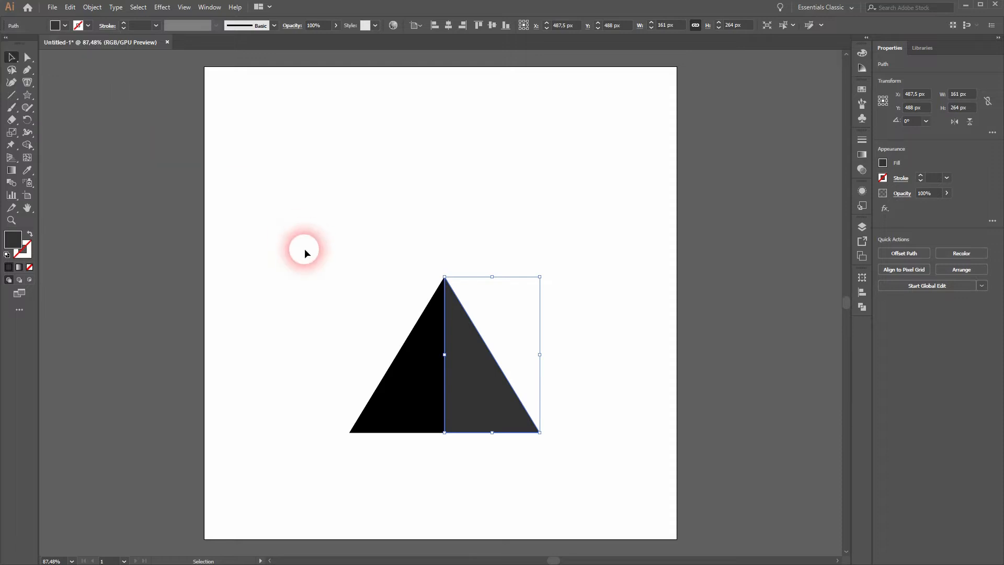
left_click(304, 249)
Examine the apex and the seam between the black and dark grey halves up close
scroll(522, 311, "up", 3)
scroll(523, 311, "up", 2)
left_click_drag(321, 229, 657, 291)
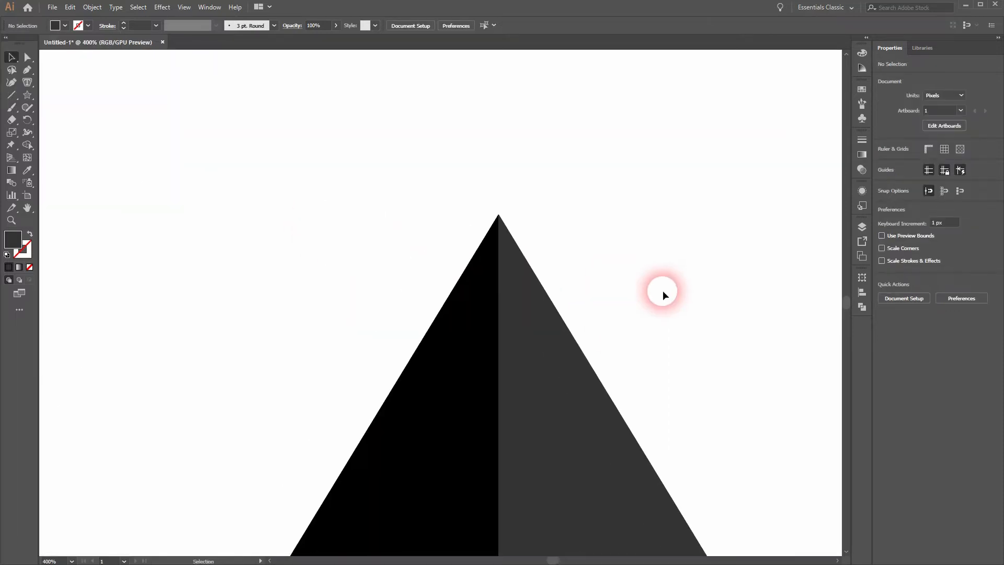
scroll(563, 253, "up", 4)
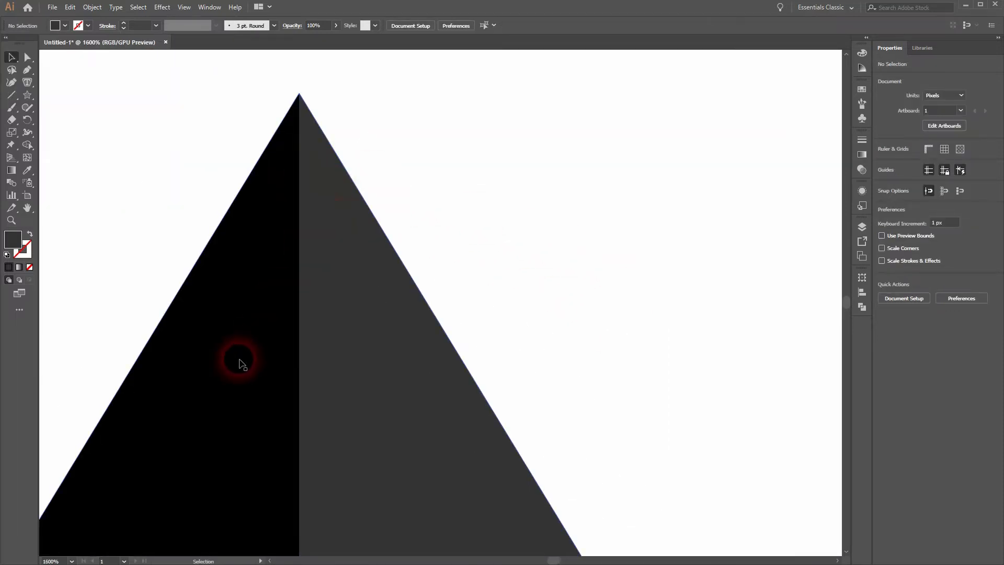
left_click(242, 345)
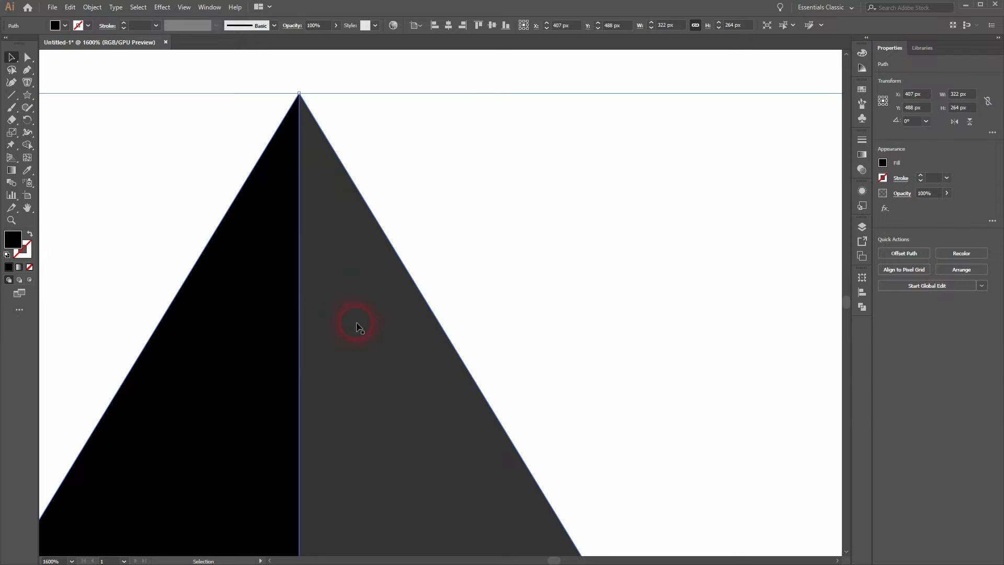
left_click(376, 322)
left_click(174, 186)
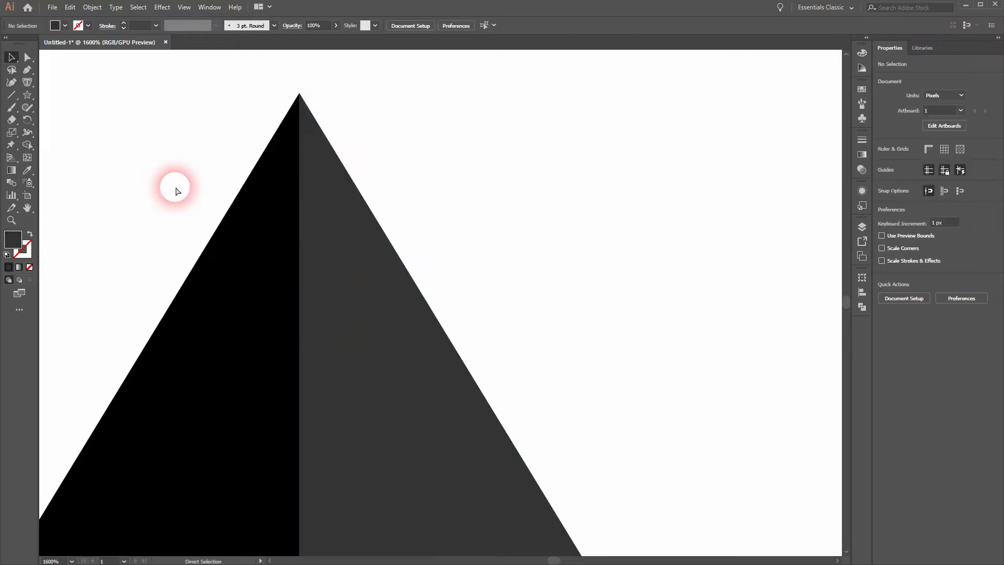
key("ctrl+0")
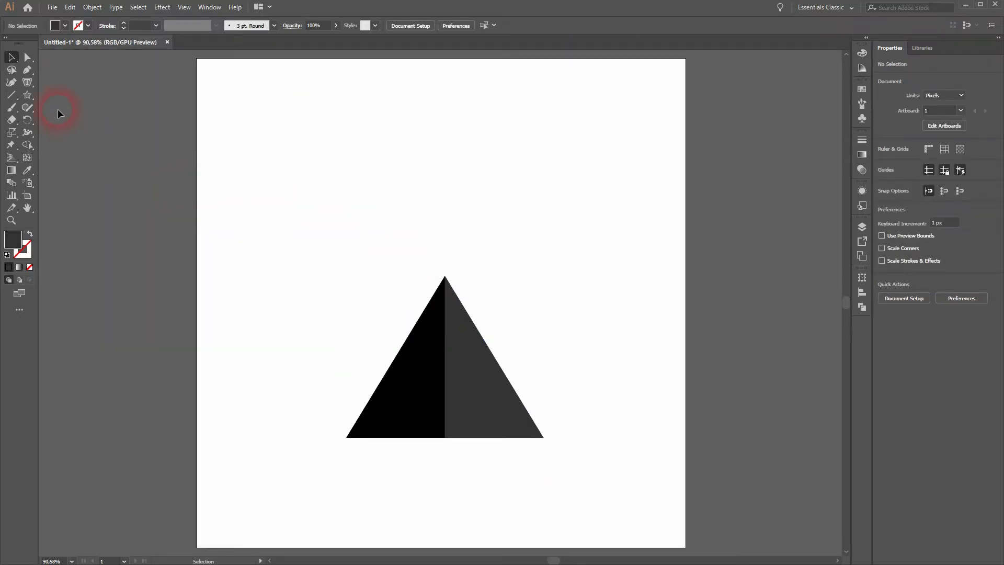
Draw a closed snowcap over the mountain's peak with the Pen tool, with a zigzag lower edge, about 99 × 101 px
left_click(28, 69)
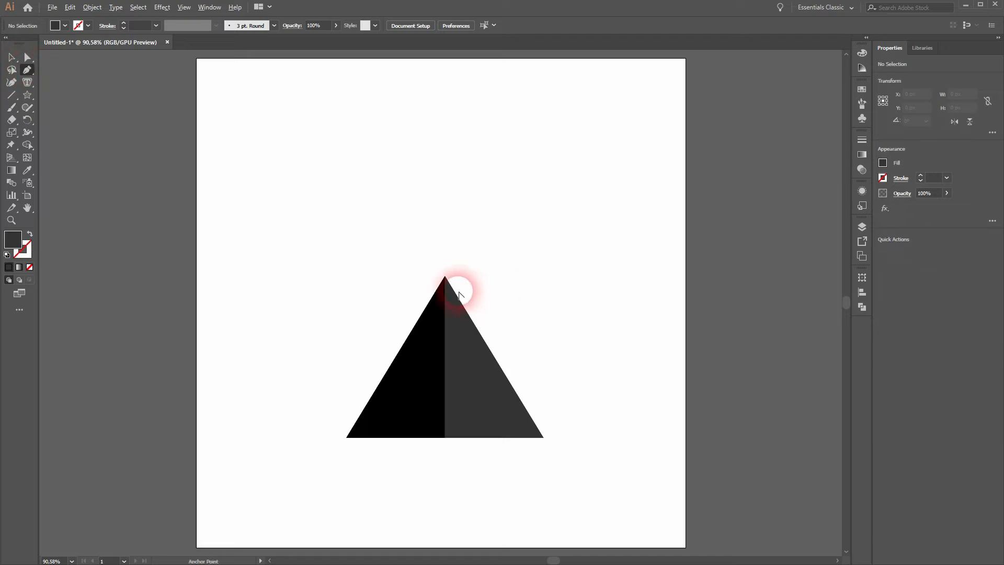
scroll(456, 289, "up", 4)
left_click(416, 245)
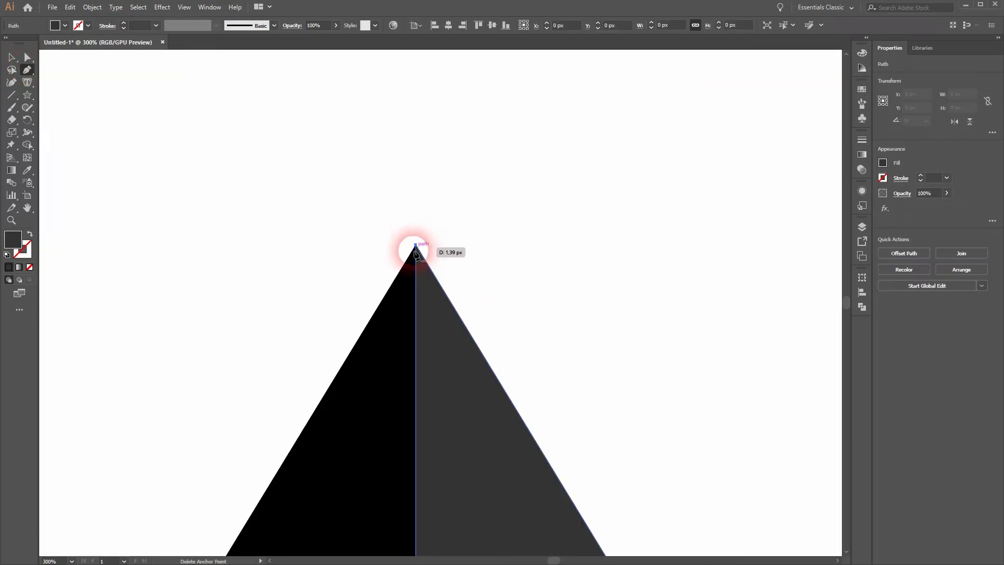
left_click(313, 413)
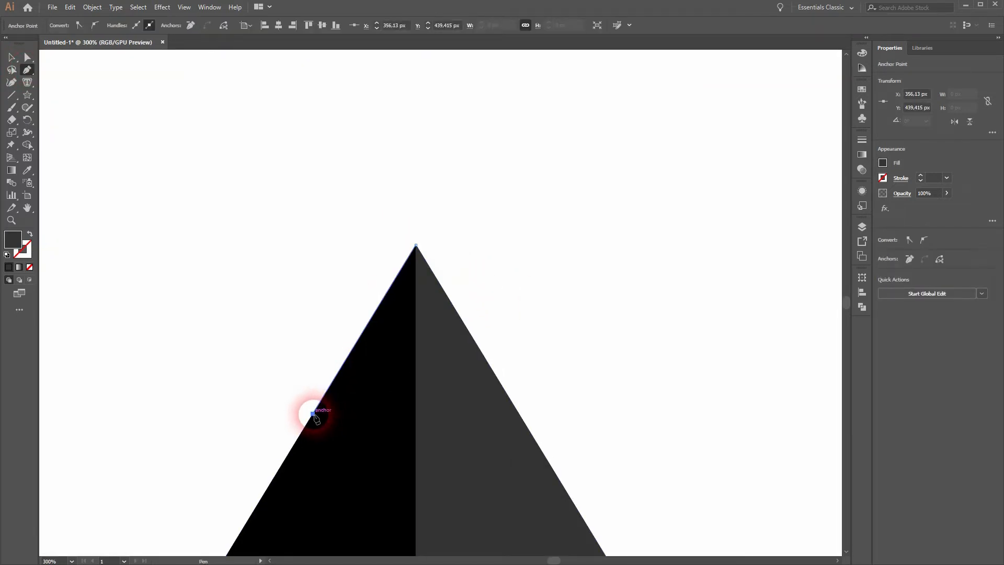
left_click(351, 380)
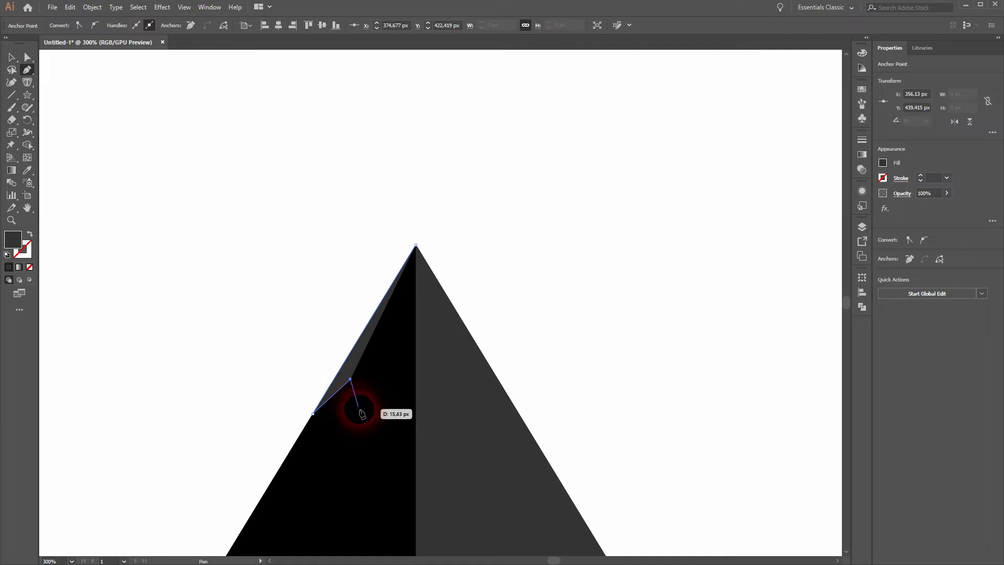
left_click(361, 417)
left_click(402, 374)
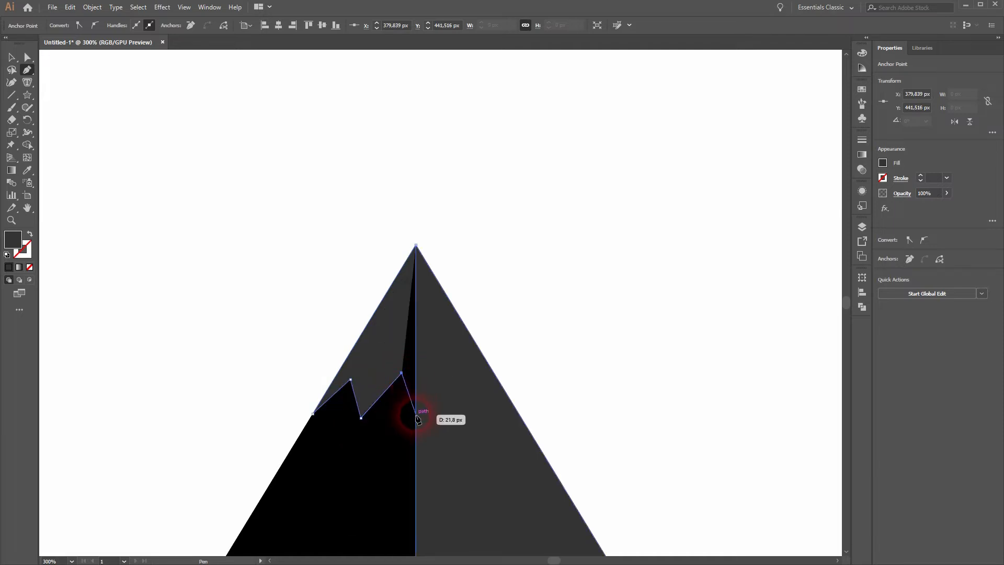
left_click(416, 448)
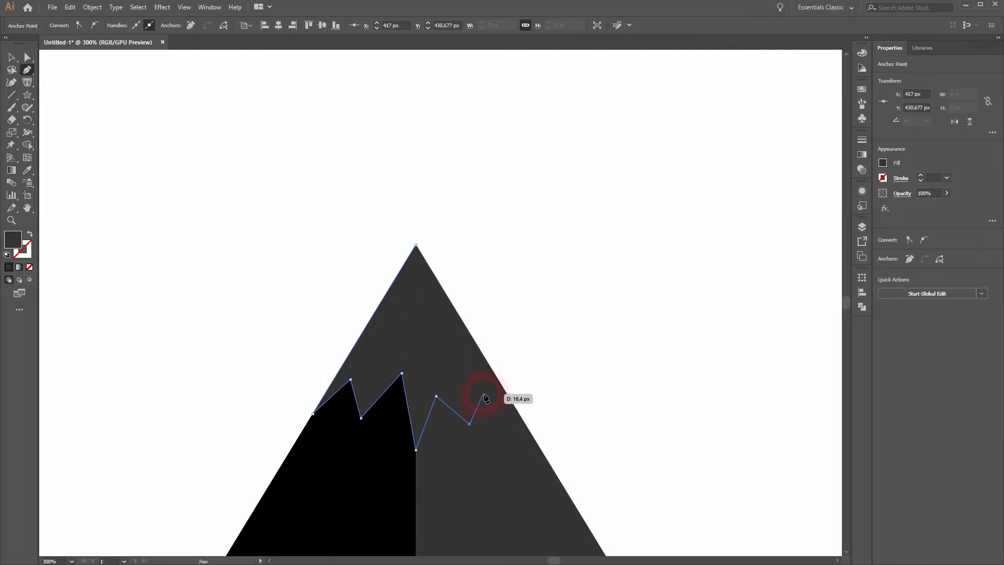
left_click(510, 404)
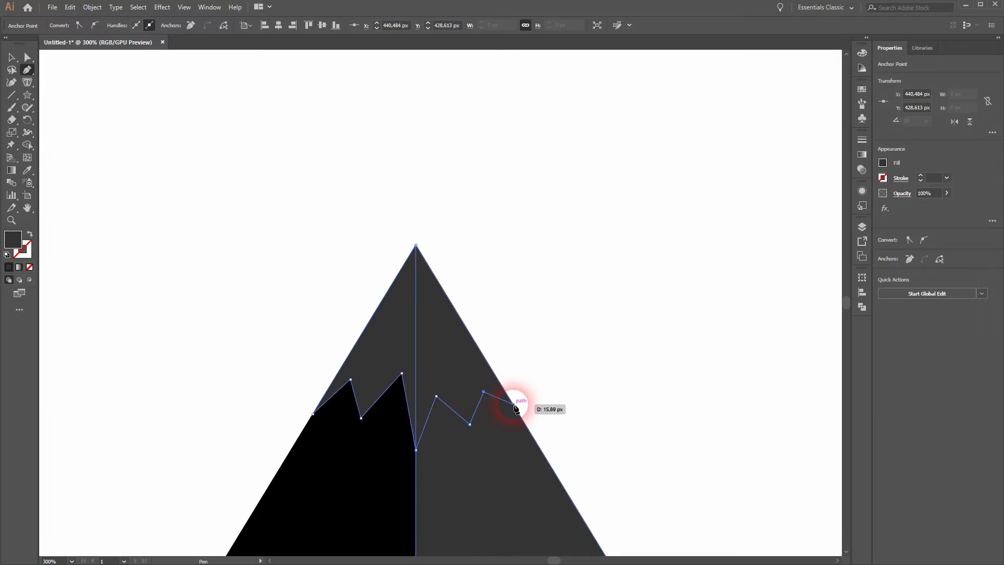
left_click(417, 249)
Fill the snowcap shape with white and deselect it
key("v")
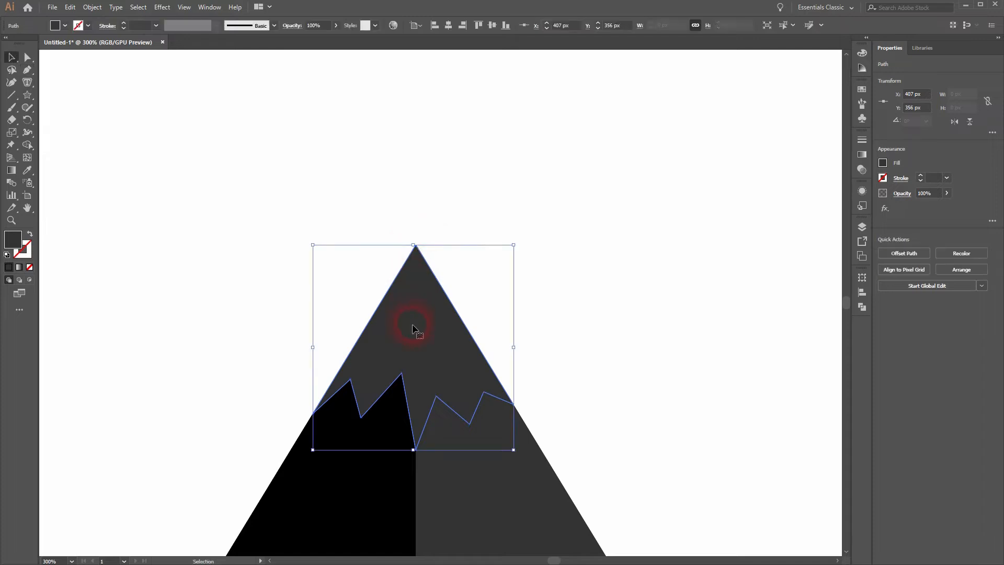
left_click(65, 26)
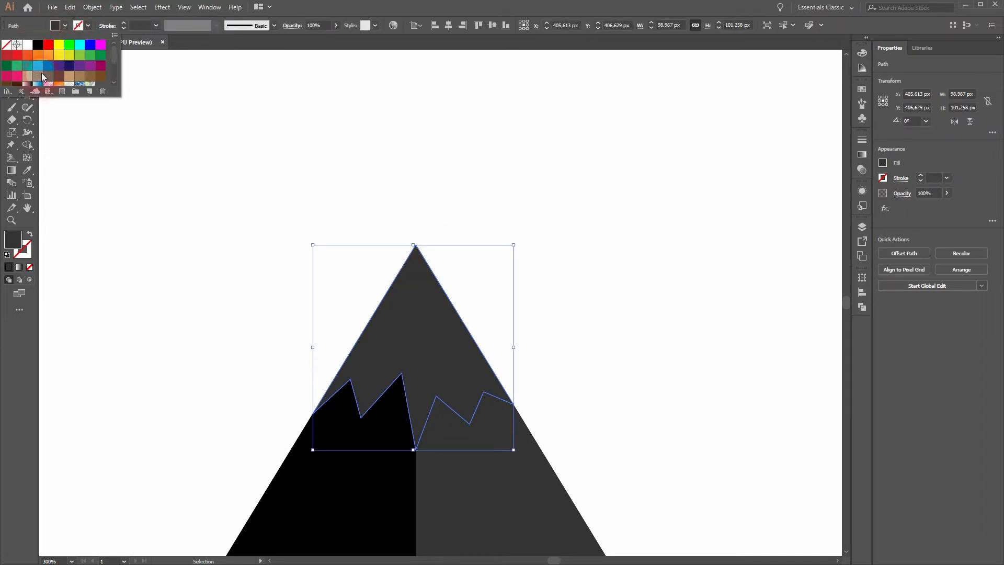
left_click(30, 44)
left_click(186, 299)
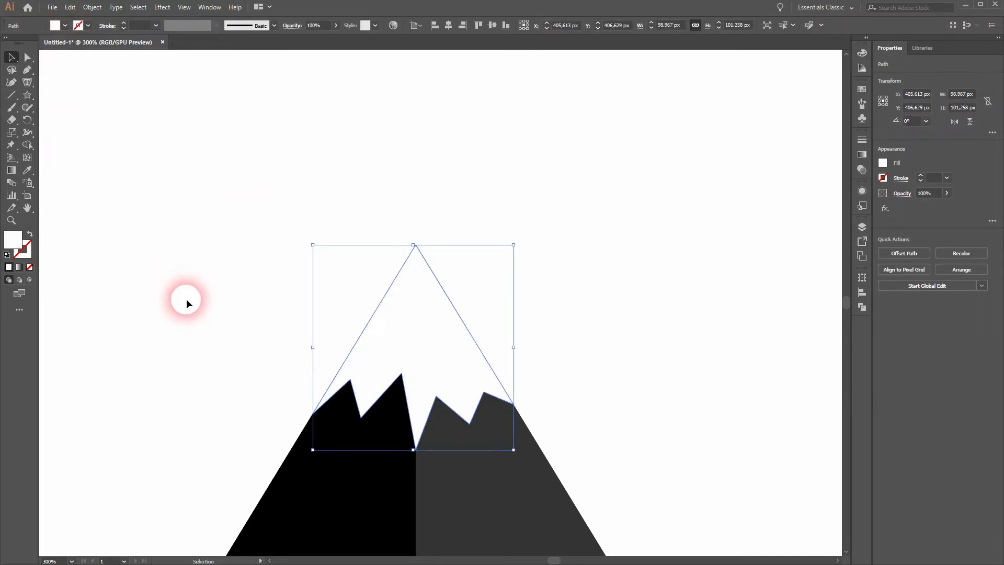
left_click(185, 299)
key("ctrl+0")
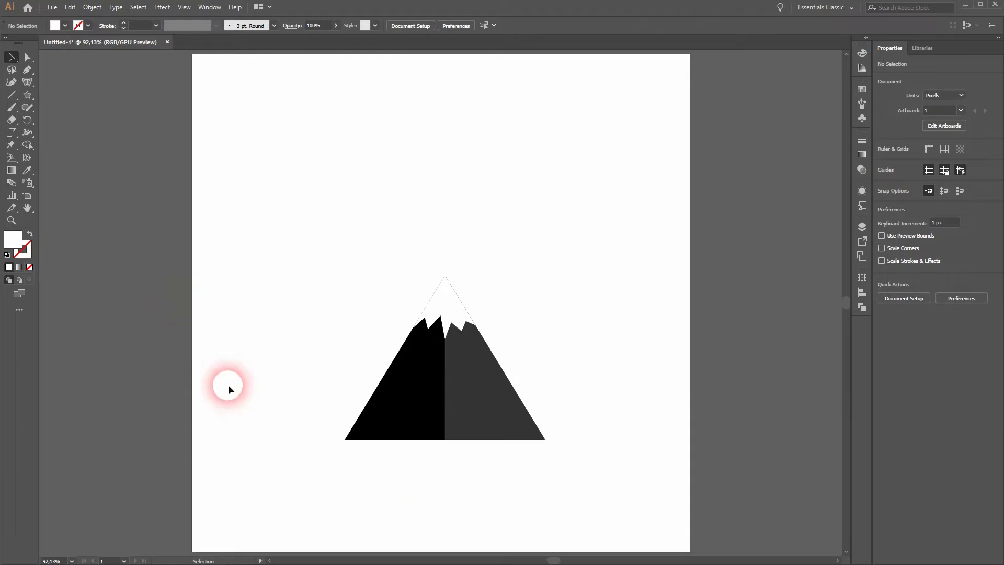
Group the two mountain halves and the snowcap into one mountain object
left_click_drag(319, 484, 546, 292)
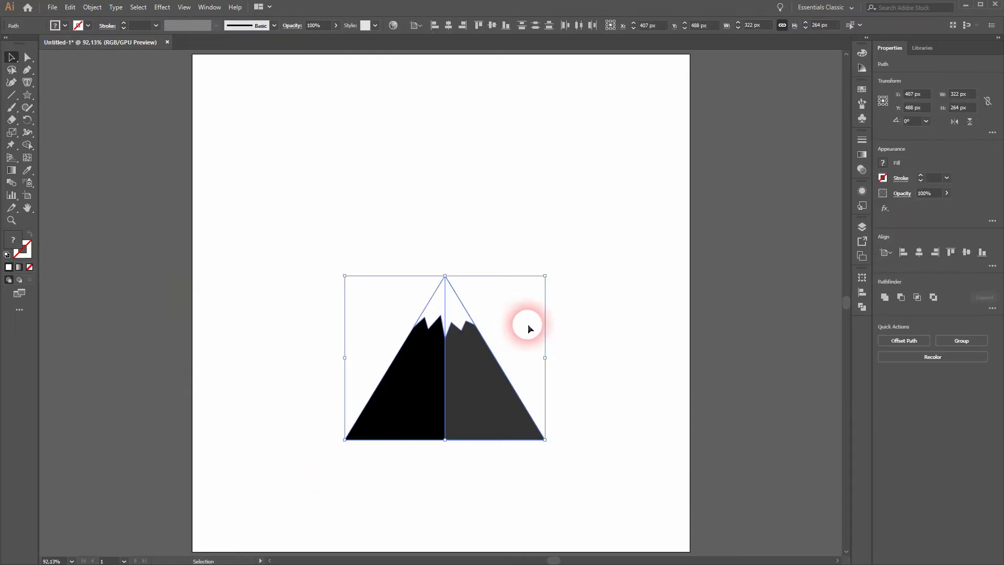
right_click(469, 365)
left_click(490, 421)
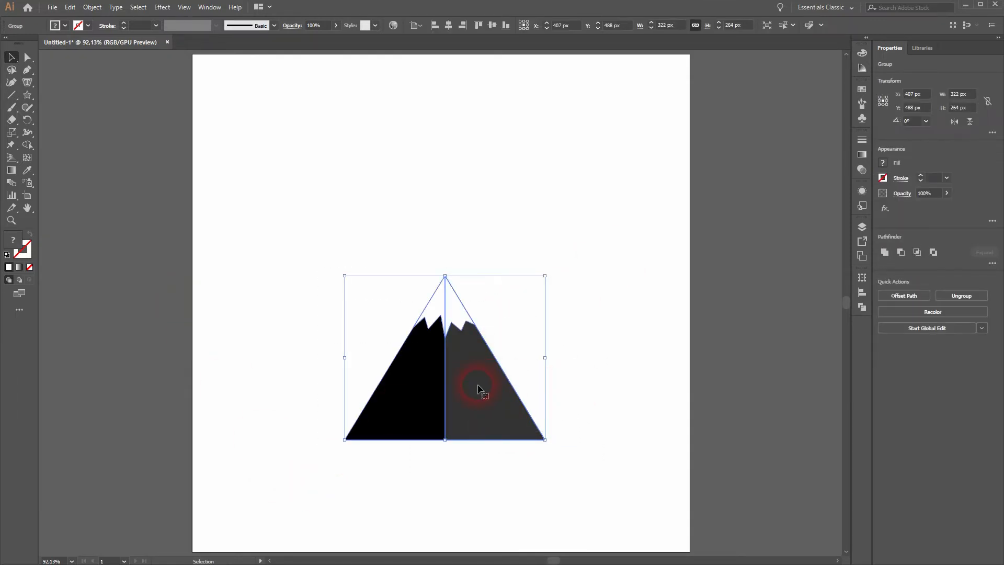
Duplicate the mountain group to the left and scale the copy down to about 274 × 198 px
left_click_drag(480, 387, 334, 389)
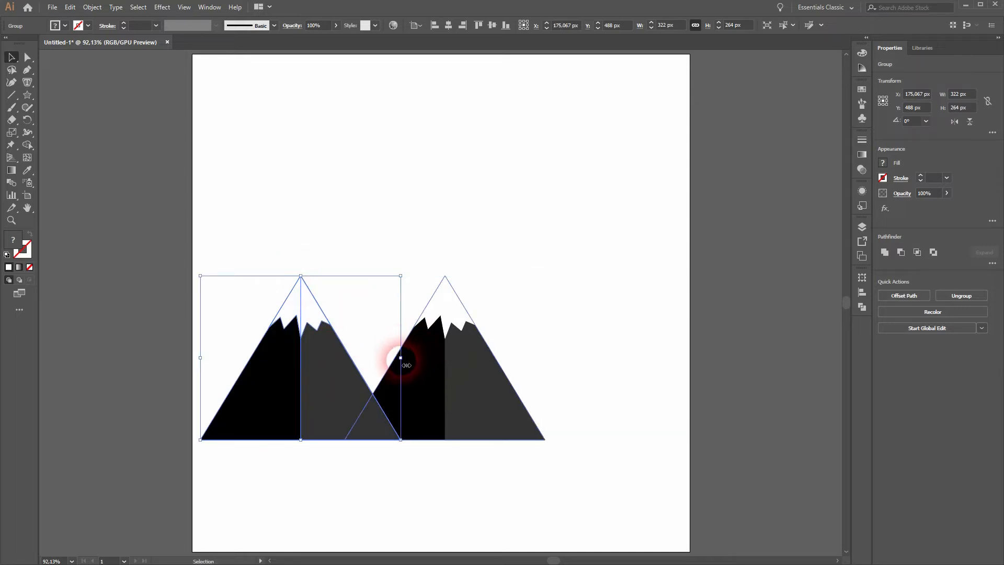
left_click_drag(400, 357, 386, 358)
left_click_drag(304, 283, 303, 322)
Duplicate the smaller mountain into the space between the two, making the copy narrower and taller, about 202 × 298 px
left_click_drag(329, 400, 393, 400)
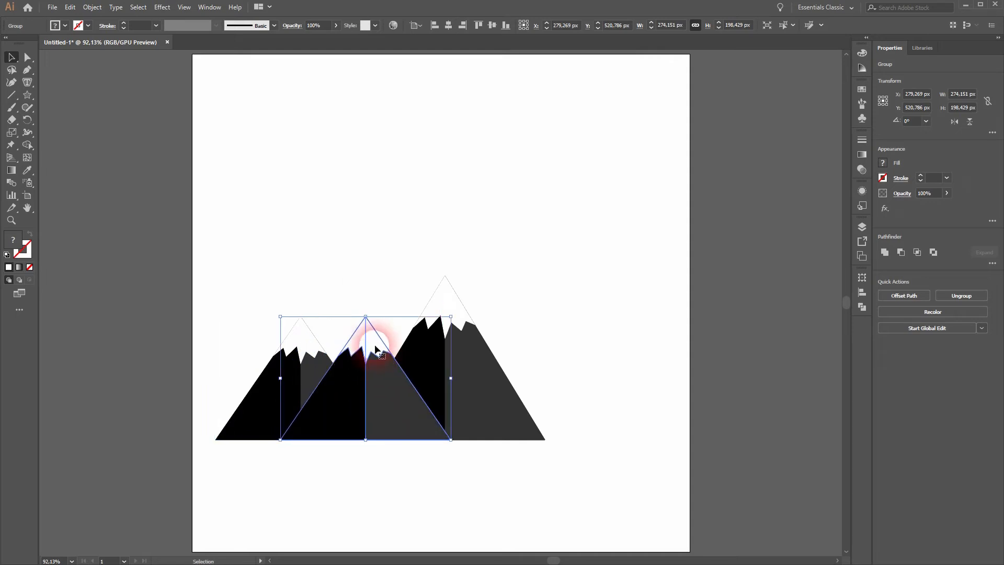
left_click_drag(365, 318, 375, 257)
left_click_drag(455, 353, 434, 354)
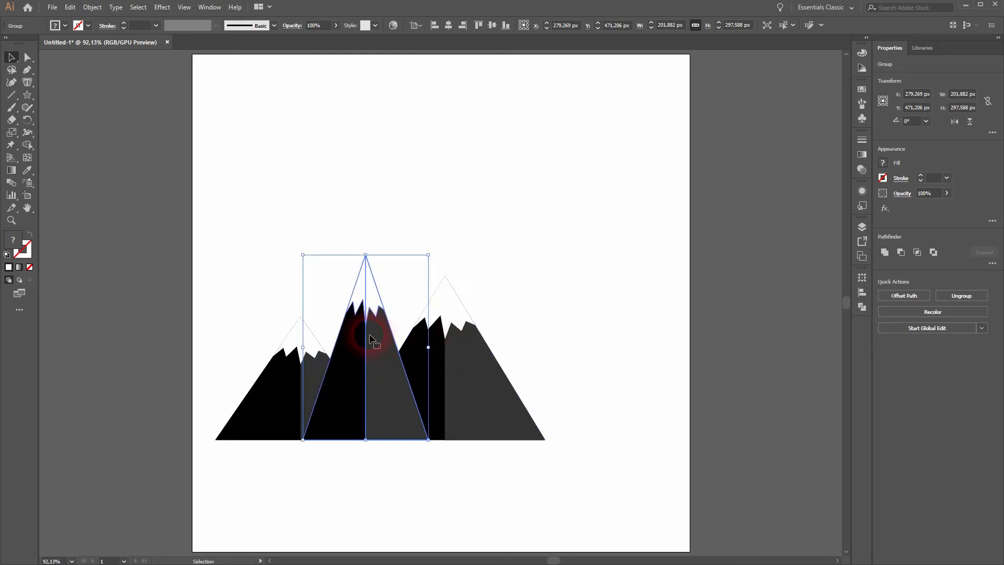
Send the tall, narrow mountain to the back, behind its two neighbours, and deselect it
right_click(369, 335)
mouse_move(431, 447)
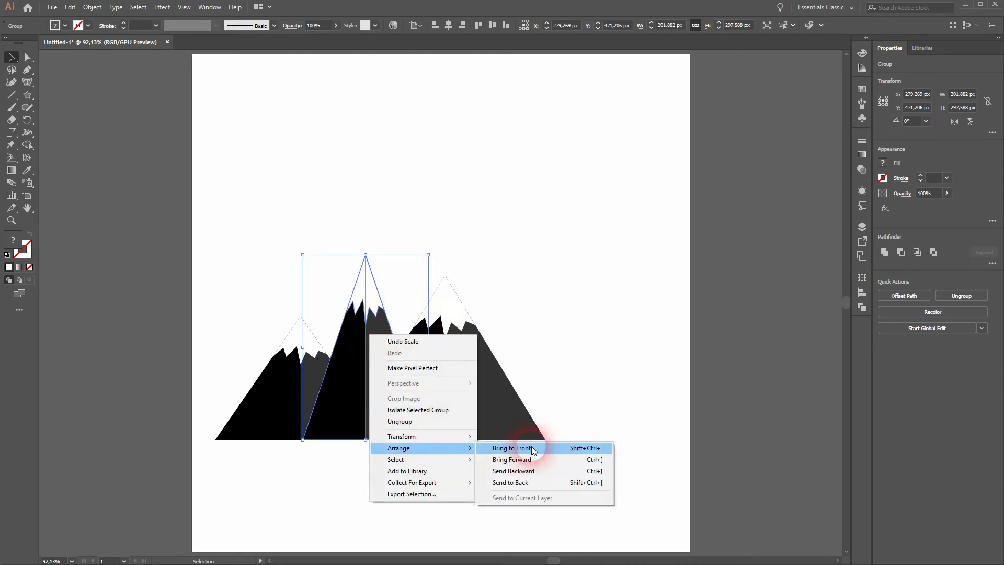
left_click(550, 479)
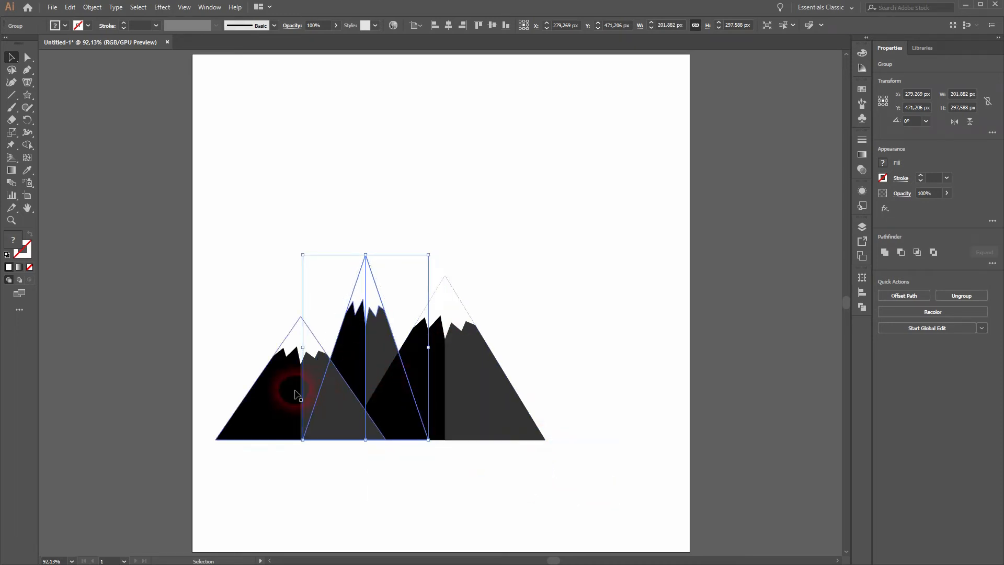
left_click(493, 475)
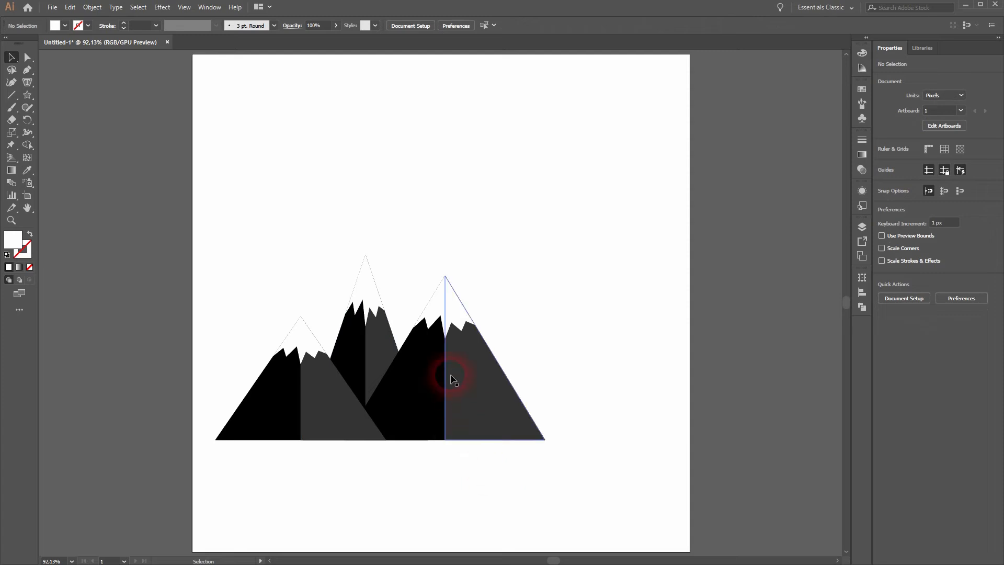
Duplicate the original mountain to the right and shrink the copy into a small peak overlapping the original's right foot
left_click(452, 378)
left_click_drag(451, 378, 599, 381)
left_click_drag(683, 358, 648, 358)
left_click_drag(583, 275, 589, 348)
left_click_drag(522, 400, 502, 401)
left_click(482, 491)
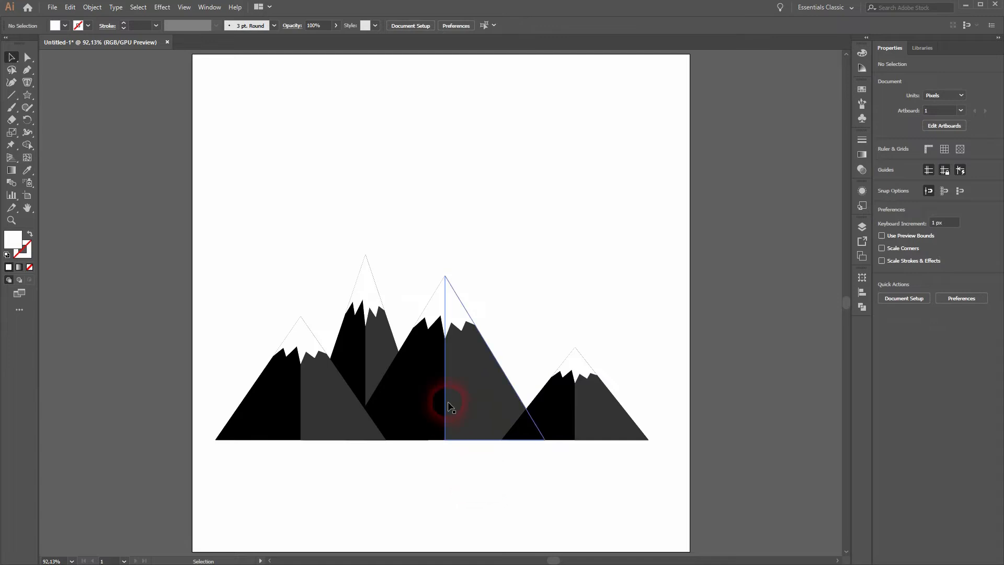
Stretch the original mountain upward on its baseline so it becomes the tallest peak
left_click(455, 419)
left_click_drag(457, 280, 446, 221)
left_click(470, 492)
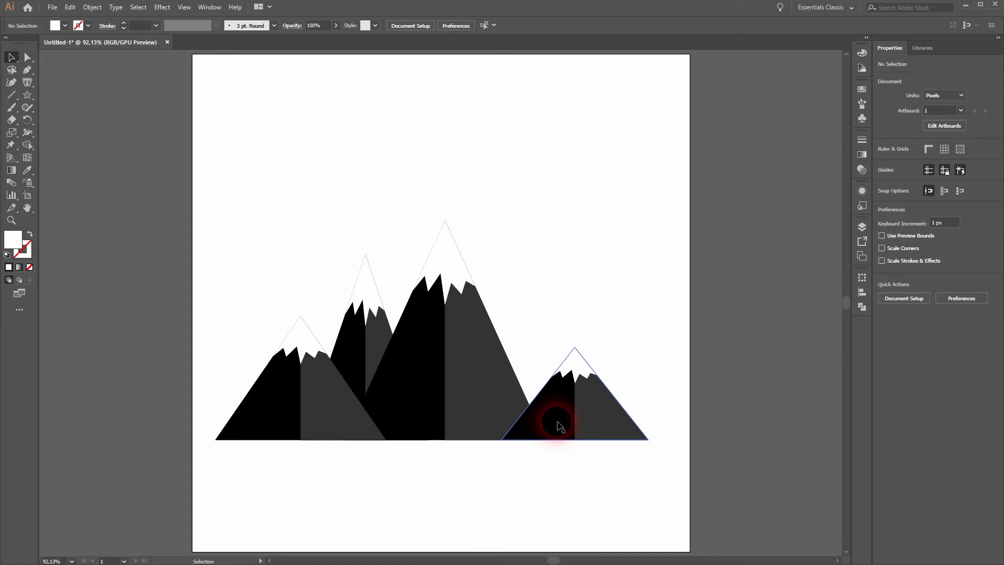
Send the small right-hand mountain backward, behind the tallest mountain
left_click(583, 413)
right_click(583, 411)
mouse_move(639, 527)
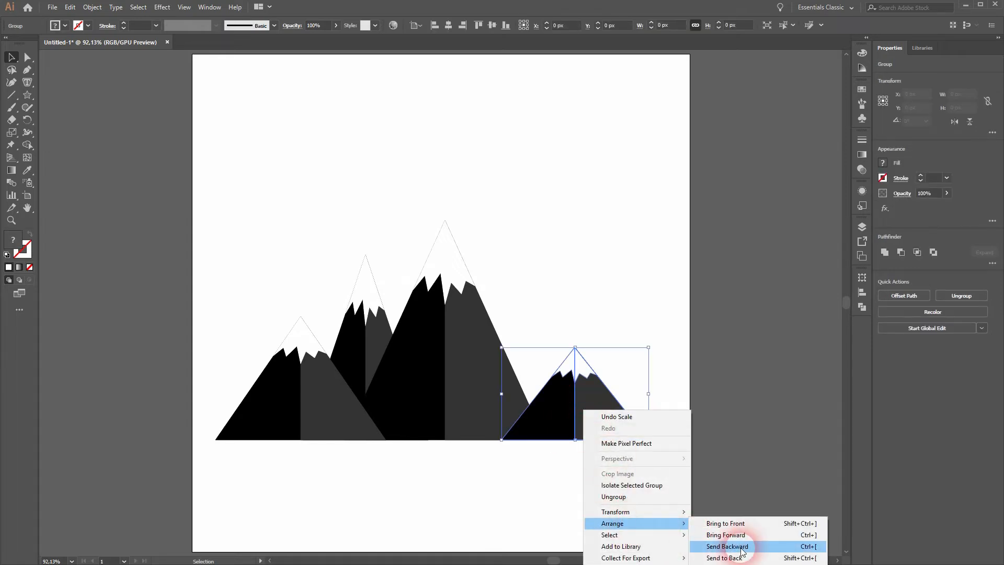
left_click(725, 546)
left_click(639, 286)
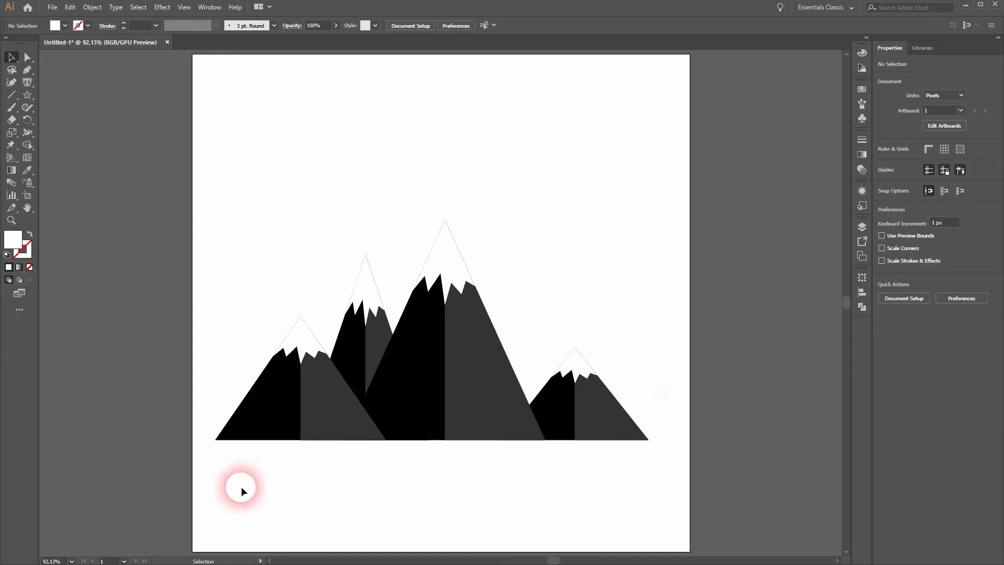
Group all four mountains and shift the group slightly to the right on the artboard
left_click_drag(240, 477, 628, 326)
right_click(478, 366)
left_click(525, 426)
left_click_drag(470, 372, 489, 373)
left_click(441, 503)
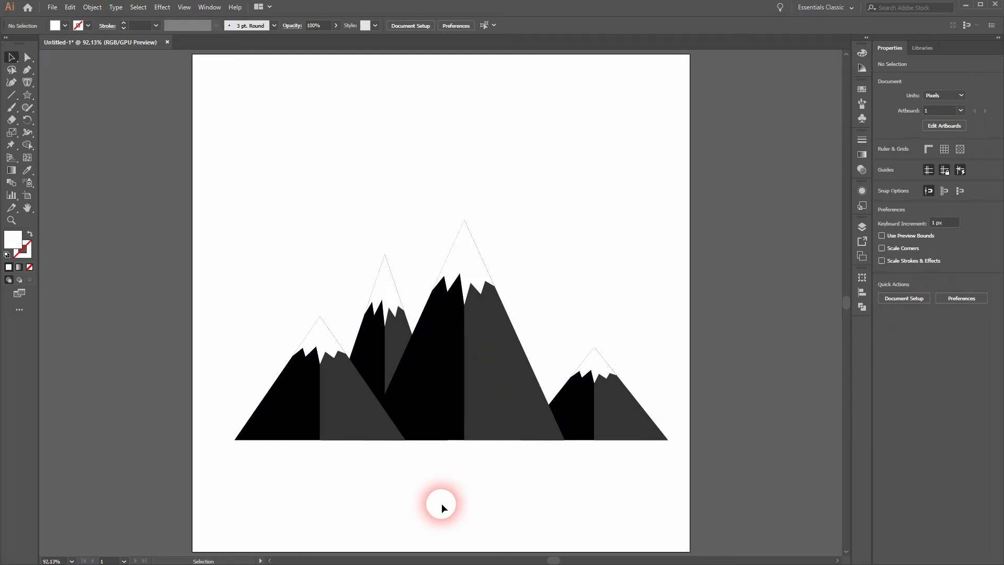
Draw a rounded rectangle about 183 × 83 px above the left mountains and round its corners fully into a pill shape
left_click(29, 97)
left_click(88, 109)
left_click_drag(270, 110, 384, 161)
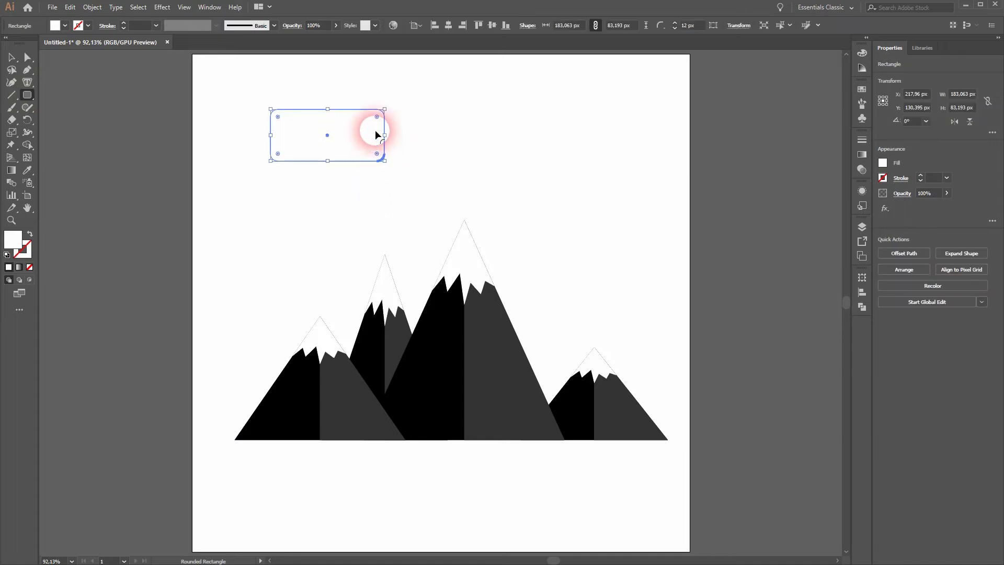
left_click_drag(380, 120, 243, 222)
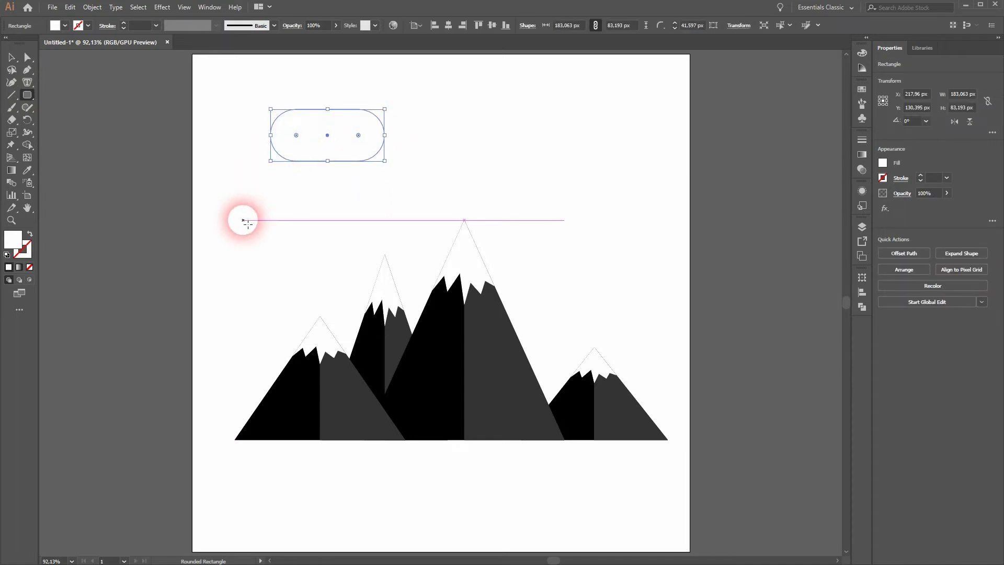
left_click_drag(327, 110, 329, 109)
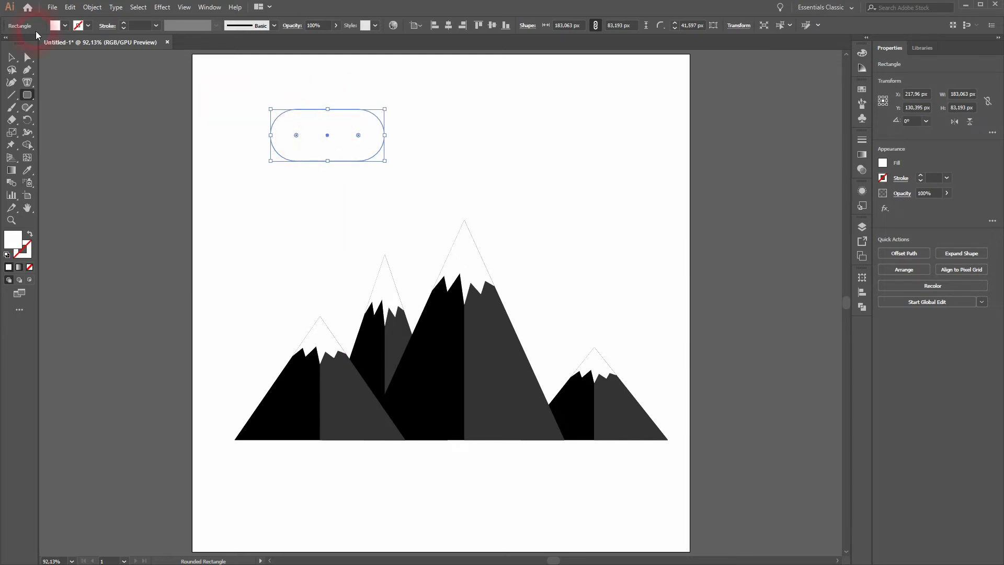
Fill the pill shape with black and deselect it
left_click(10, 60)
left_click(291, 217)
left_click(316, 155)
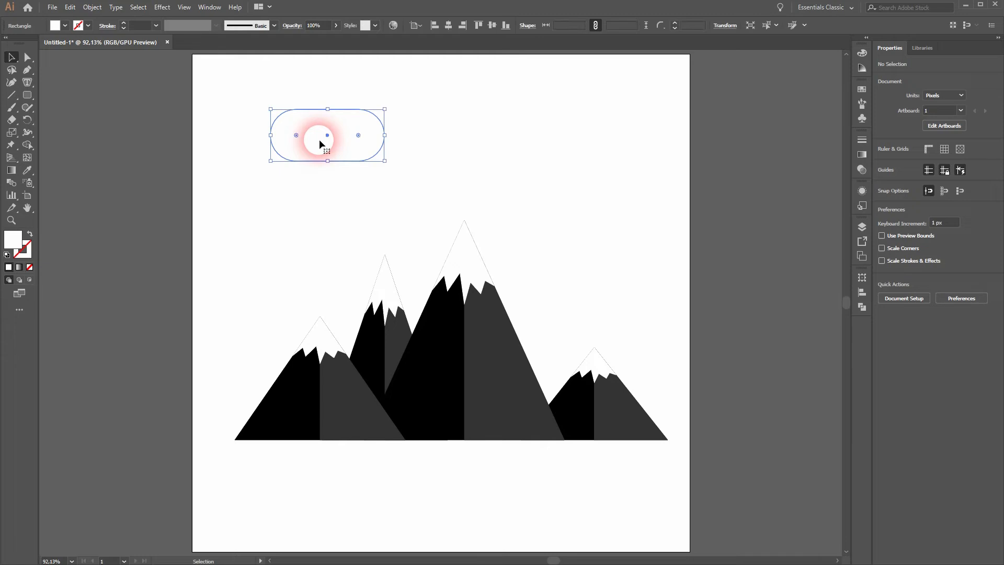
left_click(66, 25)
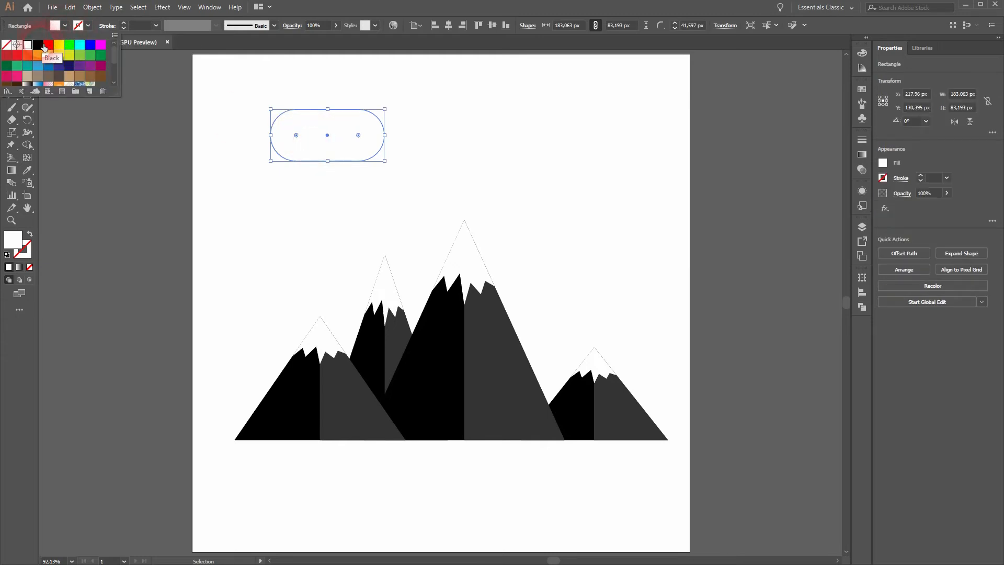
left_click(44, 47)
left_click(277, 222)
Draw three black ellipses overlapping the pill's upper edge as the bumps of a cloud
left_click(28, 96)
left_click(89, 118)
left_click_drag(276, 94, 309, 128)
left_click_drag(319, 90, 334, 137)
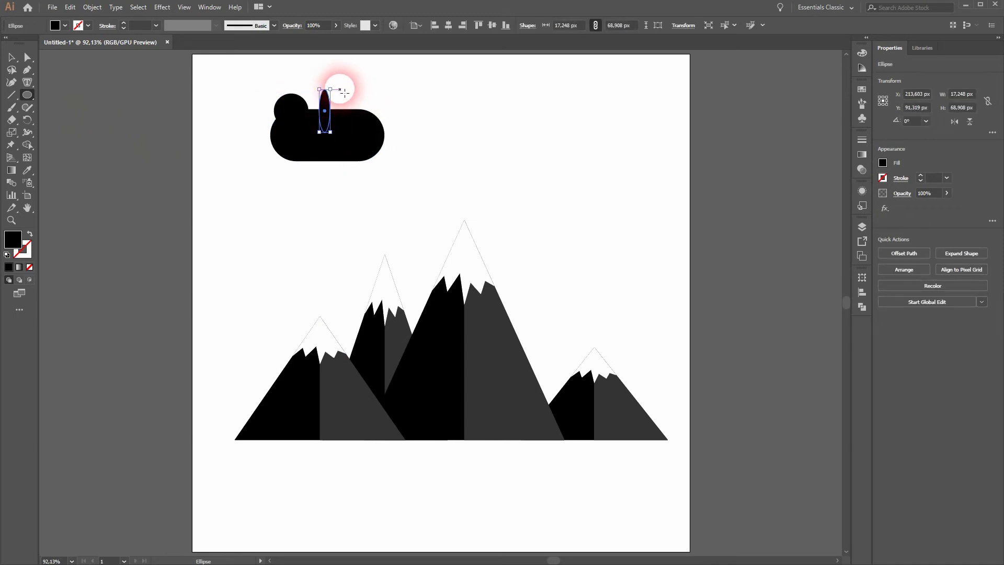
left_click_drag(344, 90, 378, 126)
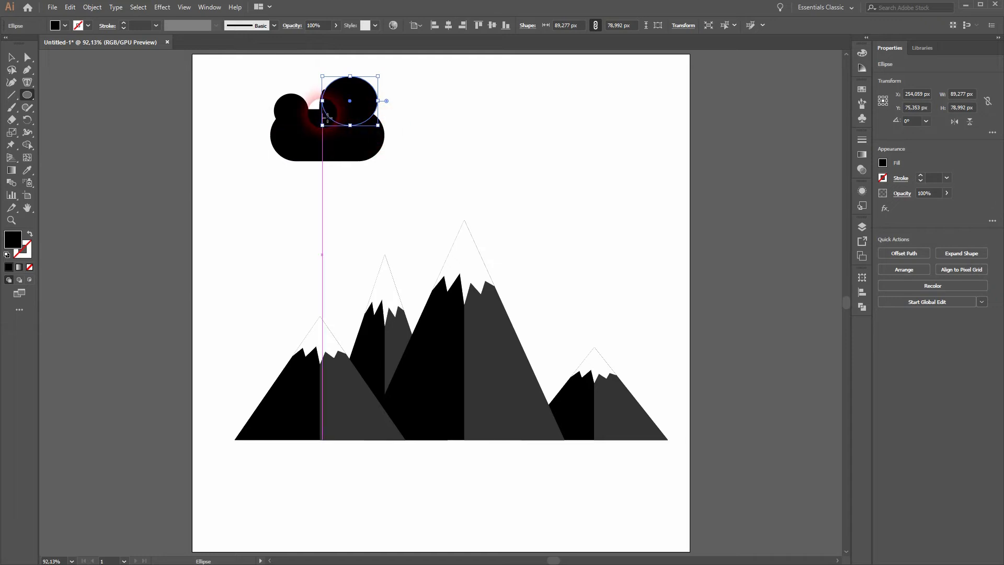
Rearrange the three ellipses on the pill so the highest bump sits in the middle with a lower one on each side
mouse_move(337, 121)
left_mouse_down()
mouse_move(345, 144)
mouse_move(340, 125)
left_mouse_up()
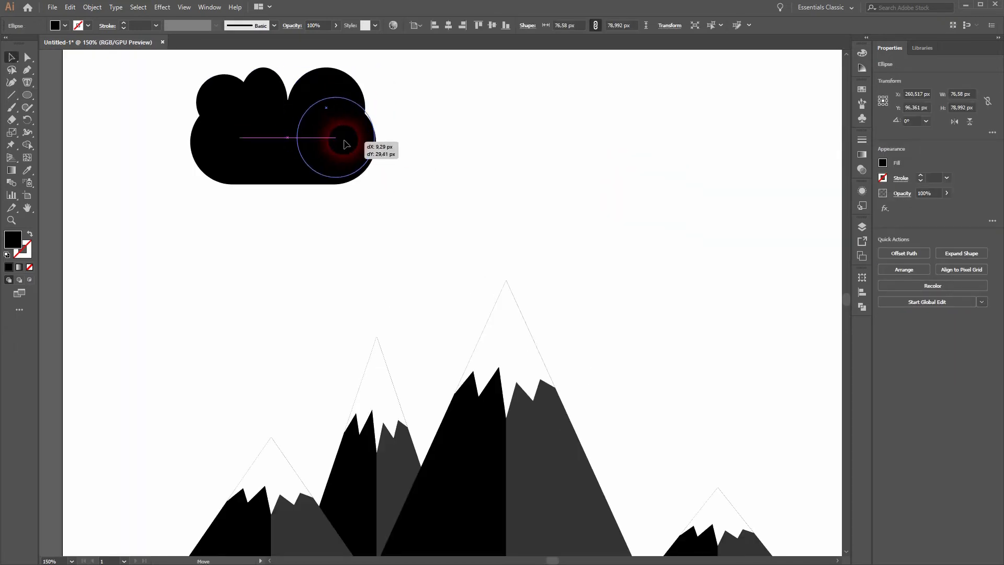
left_click(451, 146)
left_click_drag(272, 90, 274, 103)
left_click_drag(290, 116, 306, 116)
left_click(260, 252)
mouse_move(222, 100)
left_mouse_down()
mouse_move(217, 114)
mouse_move(233, 109)
left_mouse_up()
left_click_drag(274, 112, 293, 92)
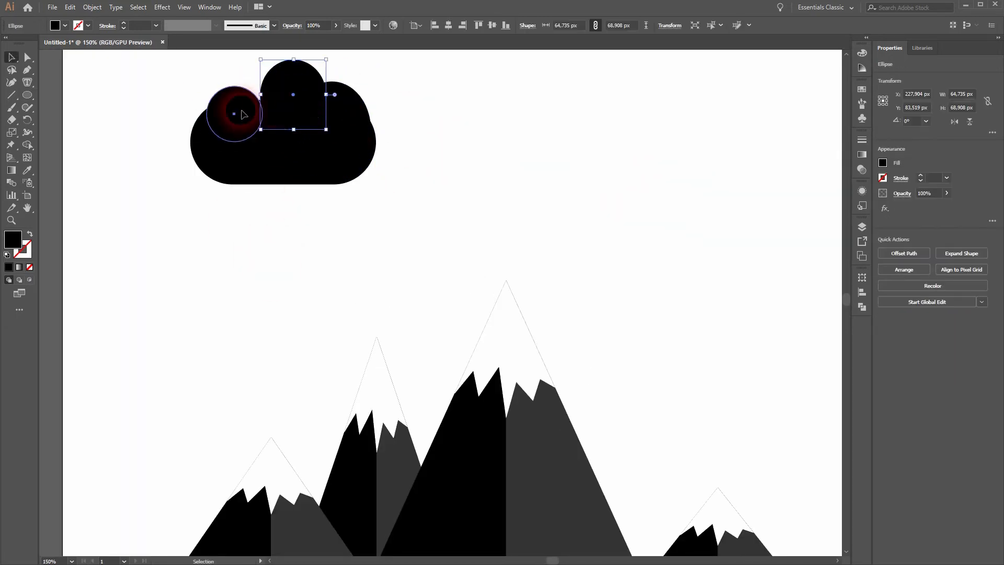
left_click_drag(234, 109, 254, 110)
left_click(316, 256)
left_click_drag(345, 113, 335, 113)
Flatten the cloud's shapes vertically and readjust the side bumps, bringing the whole cloud to about 183 × 98 px
key("ctrl+0")
scroll(324, 157, "up", 3)
left_click_drag(333, 159, 339, 123)
left_click_drag(435, 322, 434, 300)
left_click(409, 373)
left_click(334, 261)
left_click_drag(307, 256, 284, 256)
left_click(390, 225)
left_click(394, 381)
left_click_drag(352, 228, 314, 260)
left_click_drag(453, 260, 456, 260)
left_click(431, 401)
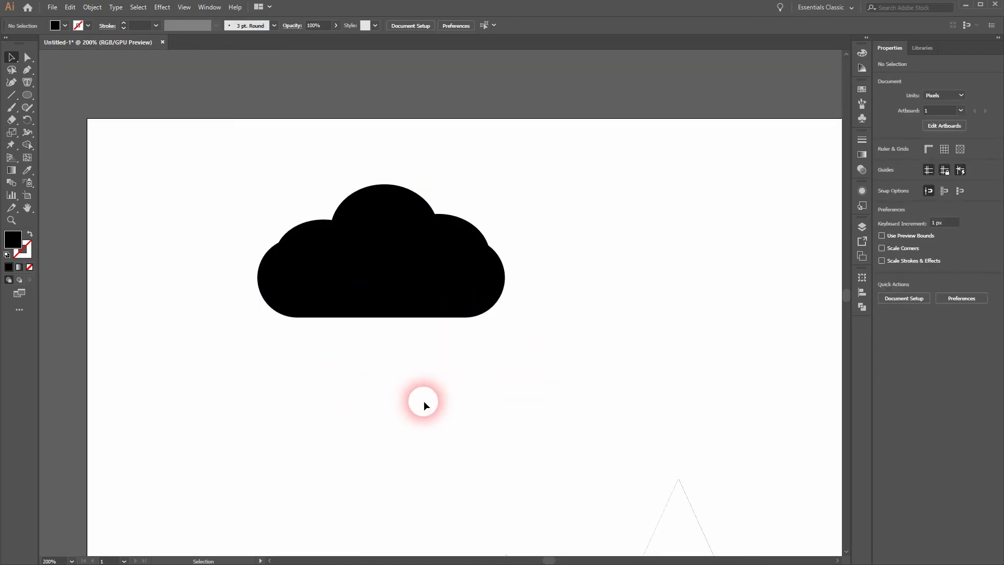
Duplicate the whole cloud twice to the right, forming a row of three clouds above the mountains
left_click_drag(224, 374, 617, 157)
left_click_drag(436, 270, 738, 276)
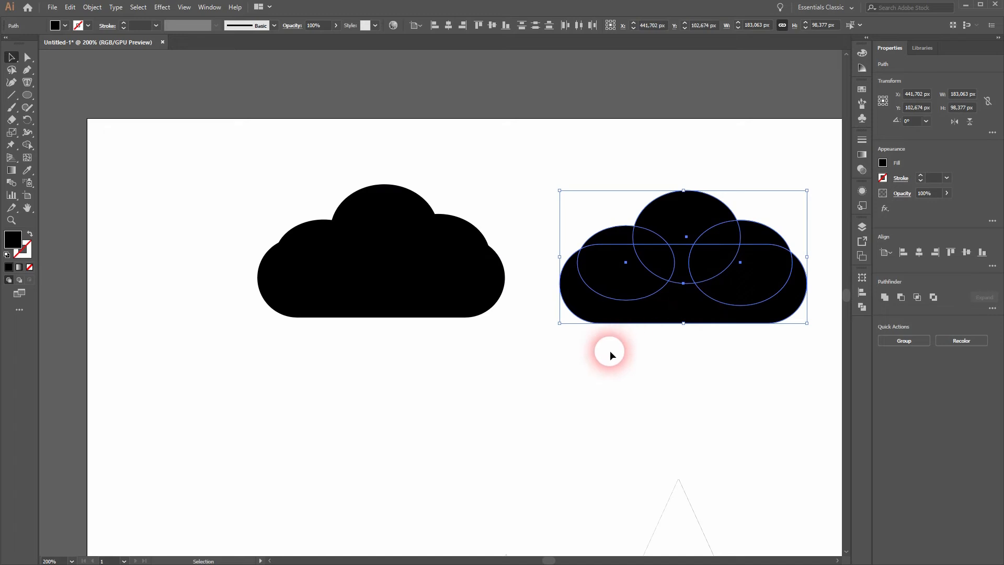
key("ctrl+0")
left_click_drag(462, 117, 611, 108)
left_click(582, 207)
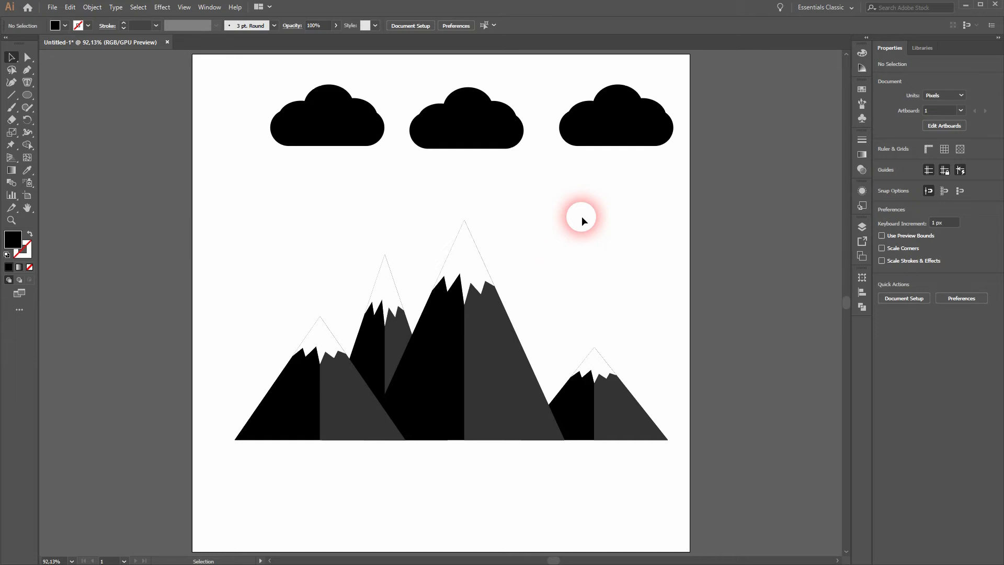
Shrink the right cloud to about 124 × 66 px and the middle one to about 136 × 73 px, moving both down in the sky
mouse_move(670, 101)
left_mouse_down()
mouse_move(668, 85)
mouse_move(654, 95)
left_mouse_up()
left_click_drag(617, 136, 570, 218)
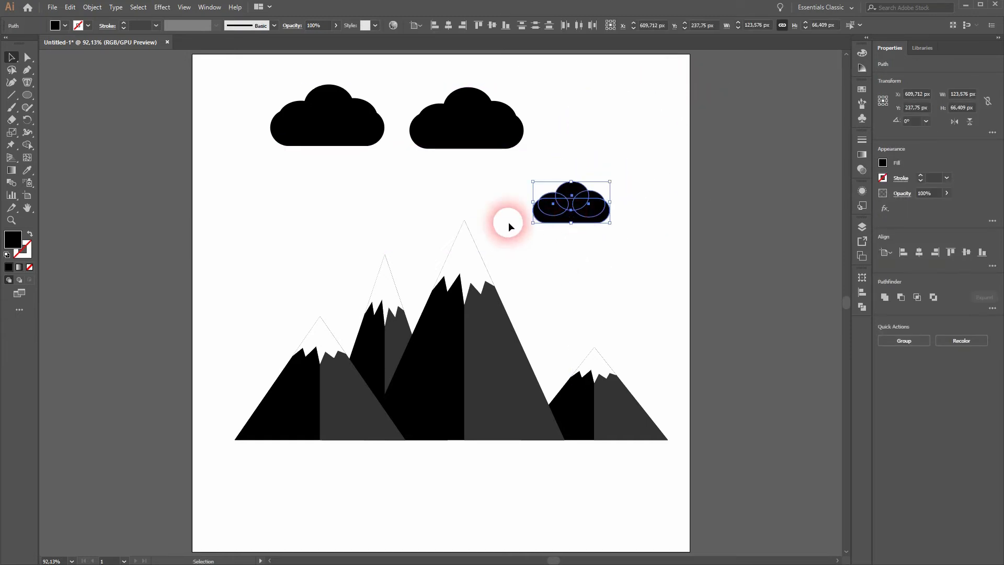
left_click(475, 197)
left_click_drag(438, 167, 509, 96)
left_click_drag(448, 141, 498, 163)
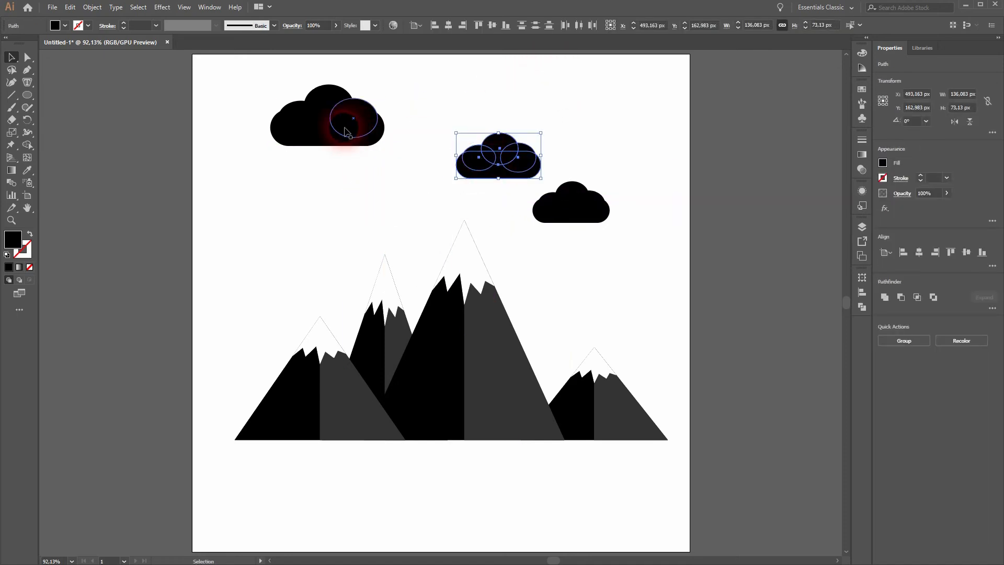
Move the large left cloud down and to the right, just above the tall, narrow mountain
left_click_drag(241, 199, 392, 89)
left_click_drag(338, 143, 366, 203)
left_click(252, 311)
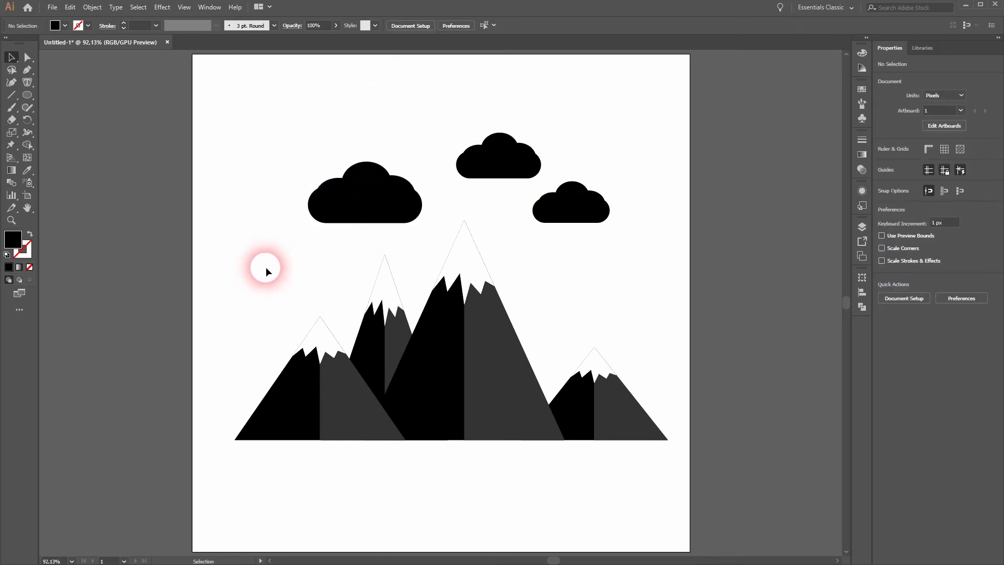
Draw a circle about 188 px in diameter above the tallest peak as a sun and fill it with yellow
left_click(27, 96)
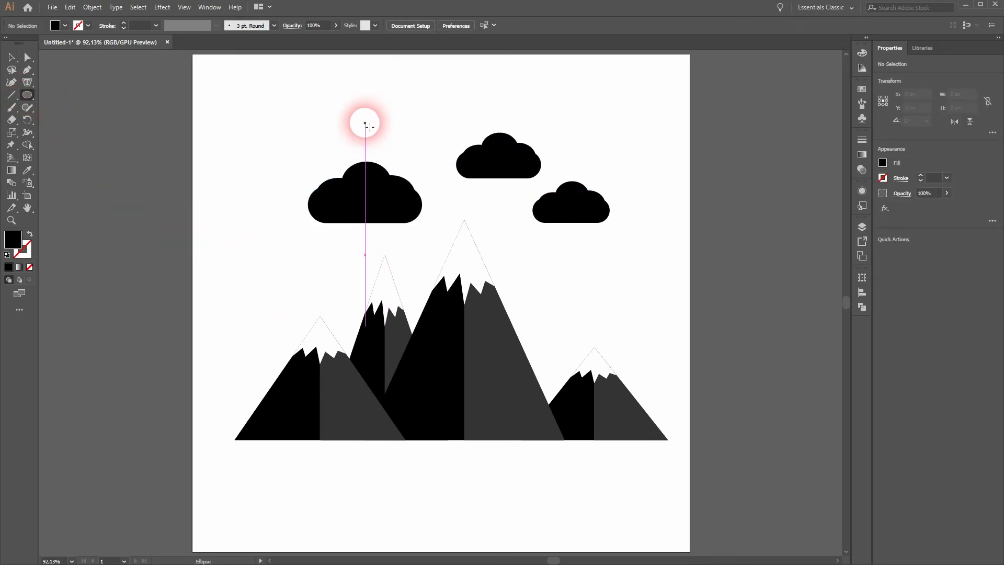
left_click_drag(379, 97, 501, 196)
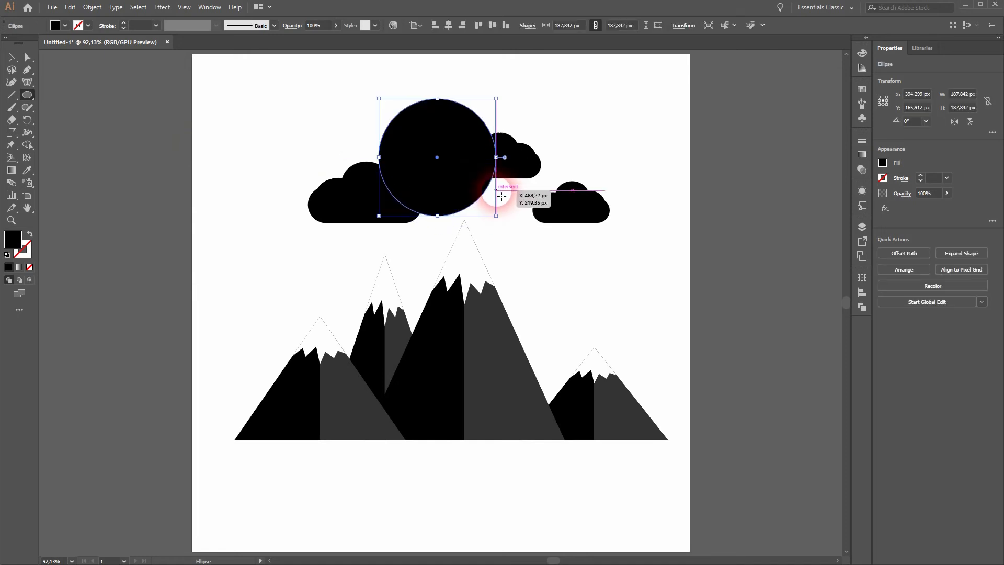
left_click(66, 26)
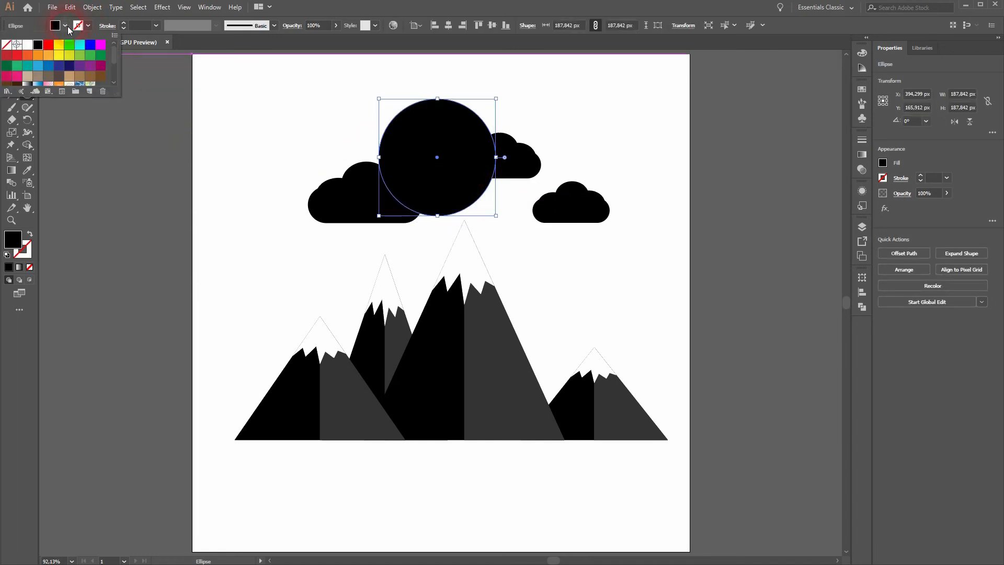
left_click(65, 62)
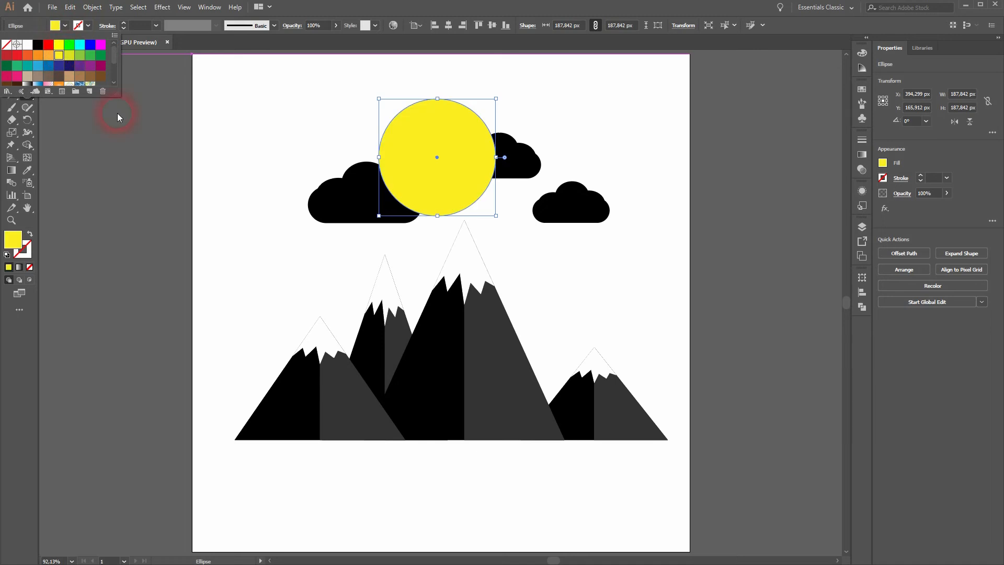
left_click(396, 211)
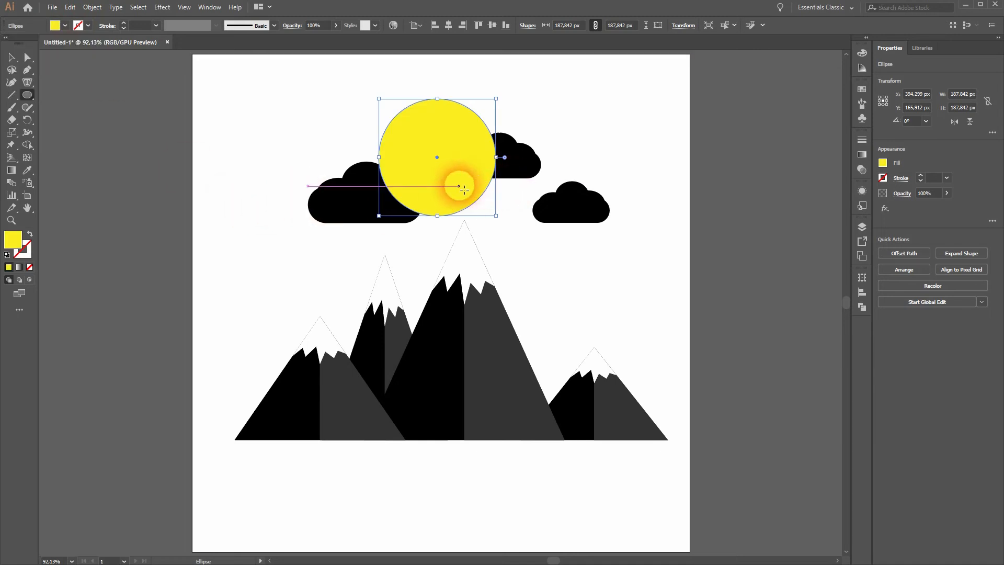
Send the yellow sun to the back, behind the clouds
right_click(456, 183)
mouse_move(539, 353)
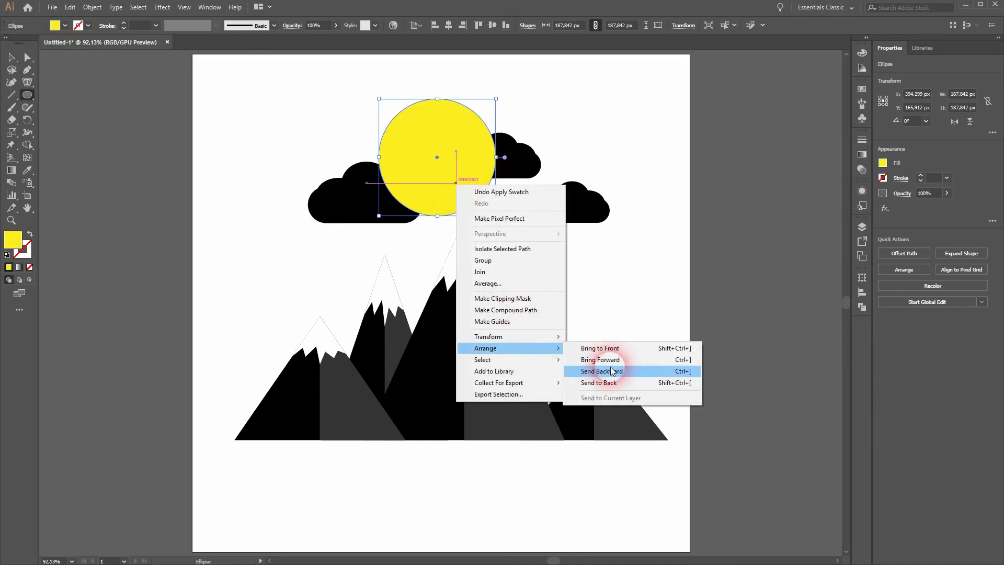
left_click(627, 381)
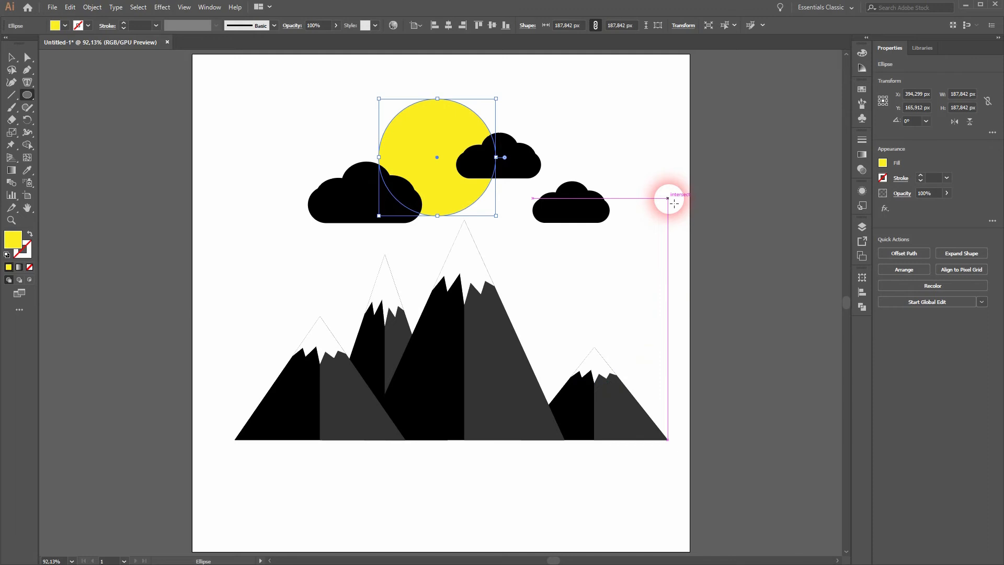
Move the yellow sun out of the sky to the artboard's left edge, clear of the clouds
key("v")
left_click(657, 148)
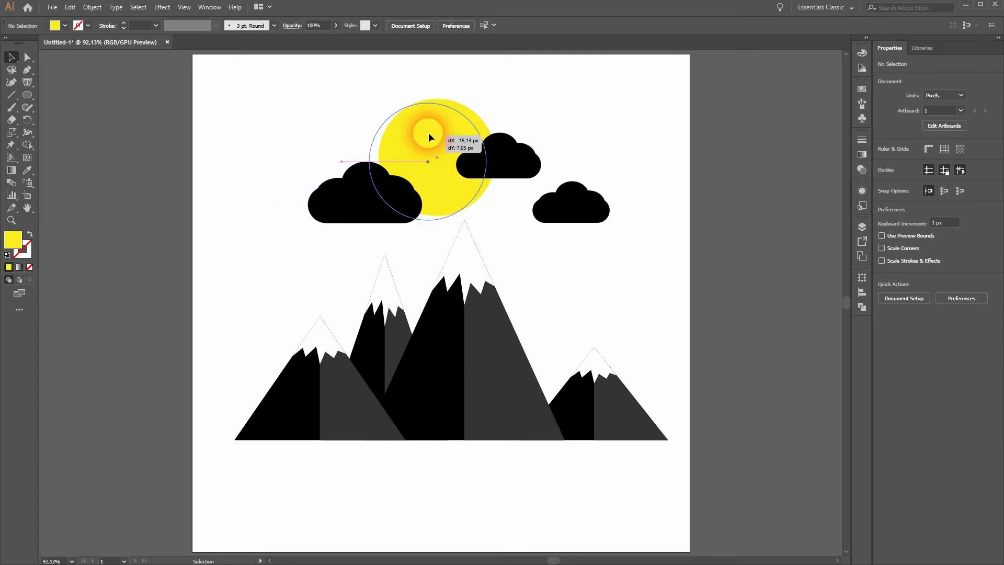
left_click_drag(434, 131, 203, 153)
Select the shapes of all three clouds together and fill them with white
left_click_drag(335, 239, 444, 130)
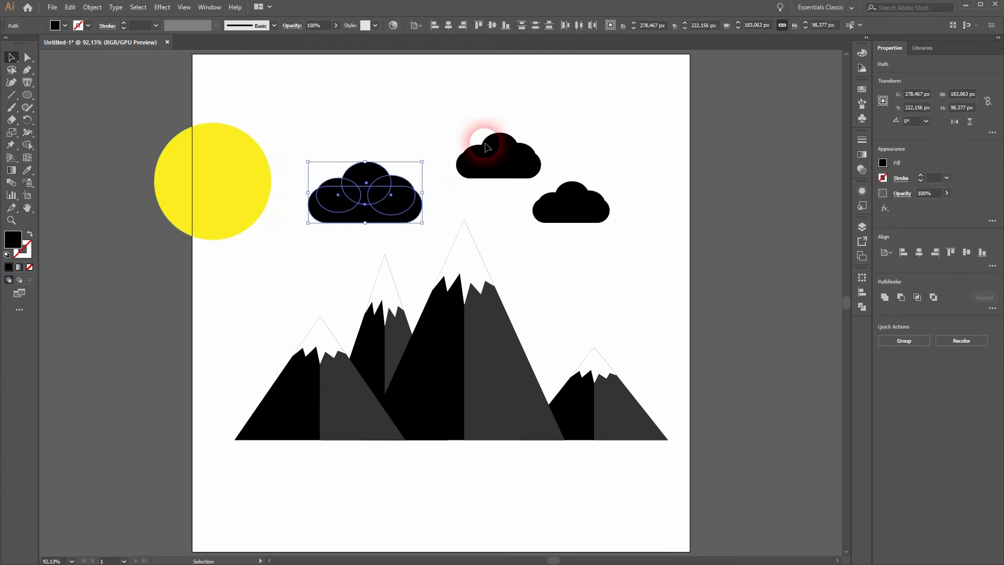
left_click_drag(463, 192, 581, 105)
left_click_drag(546, 234, 656, 157)
left_click_drag(513, 245, 635, 156)
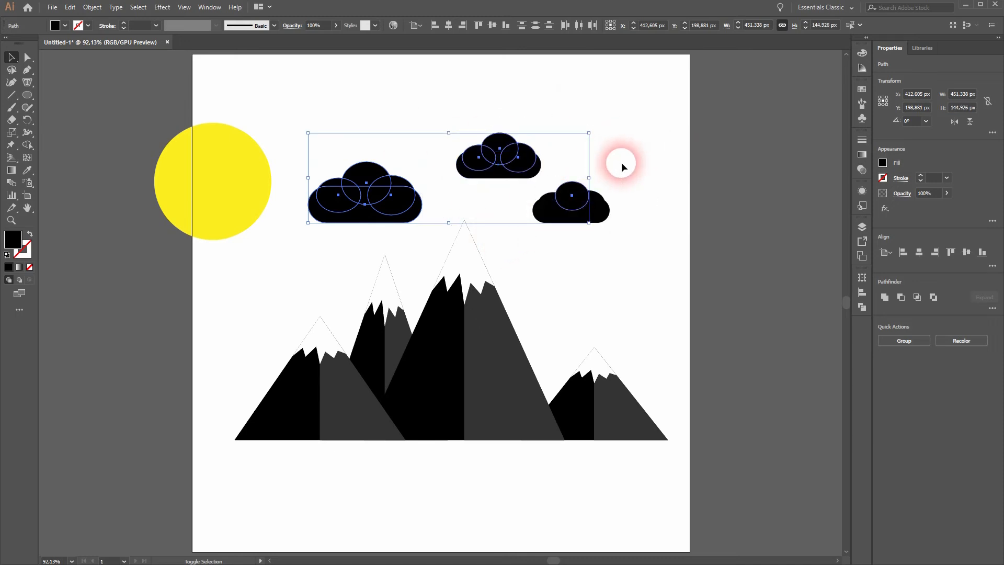
left_click_drag(529, 240, 666, 164)
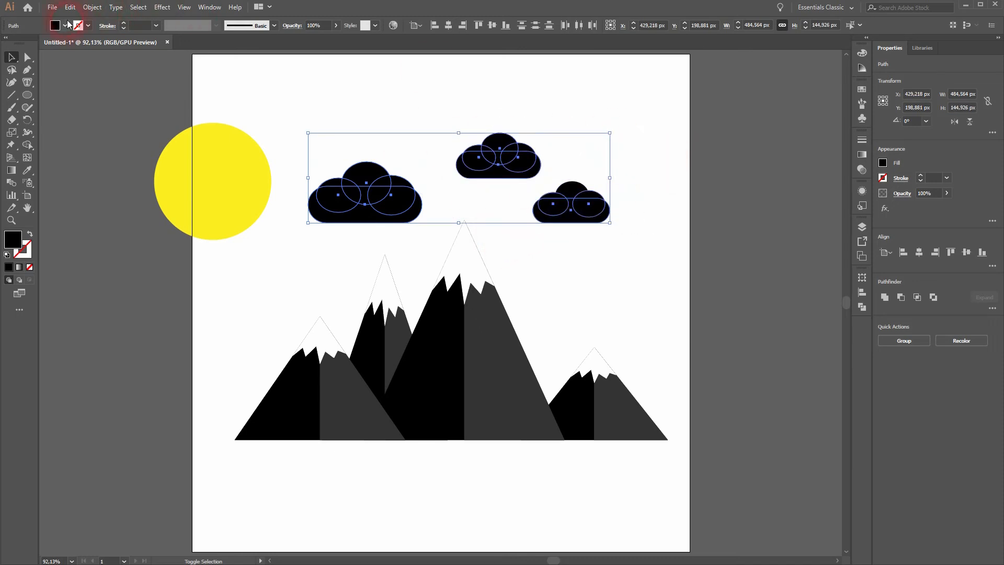
left_click(66, 24)
left_click(18, 44)
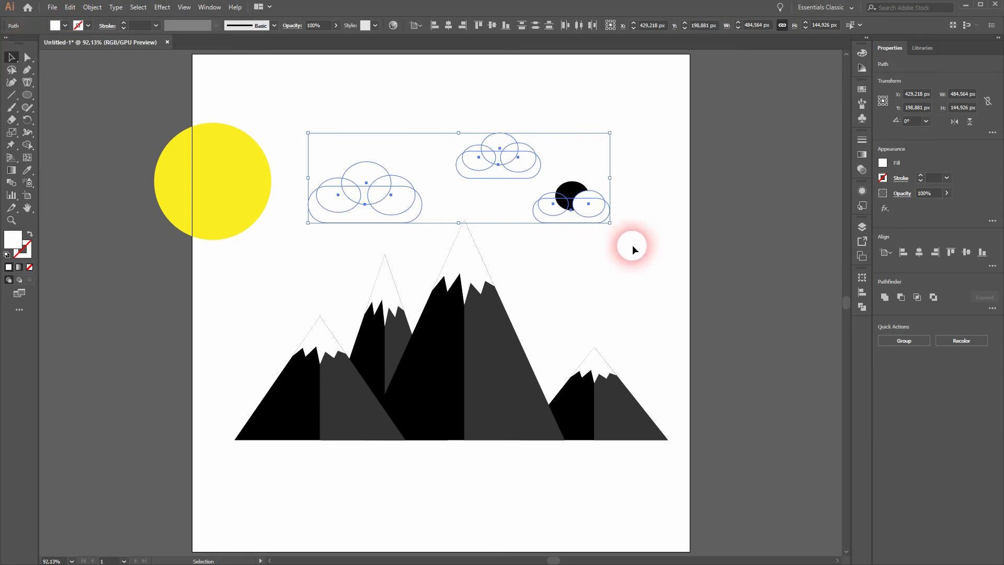
Fill the right cloud's remaining black ellipse with white and move the sun back behind the left and middle clouds
left_click(567, 194)
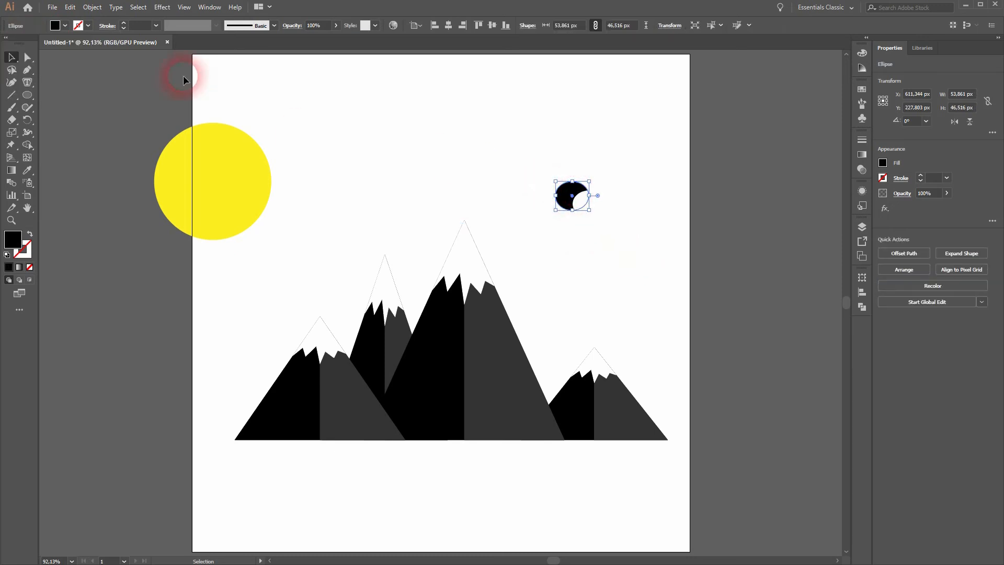
left_click(66, 24)
left_click(28, 44)
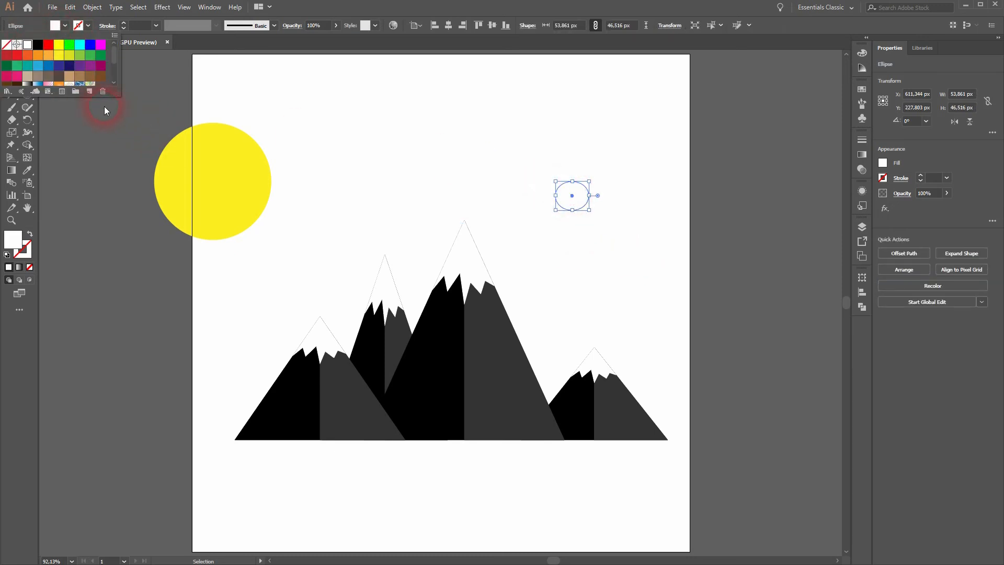
left_click_drag(215, 190, 424, 151)
left_click(411, 509)
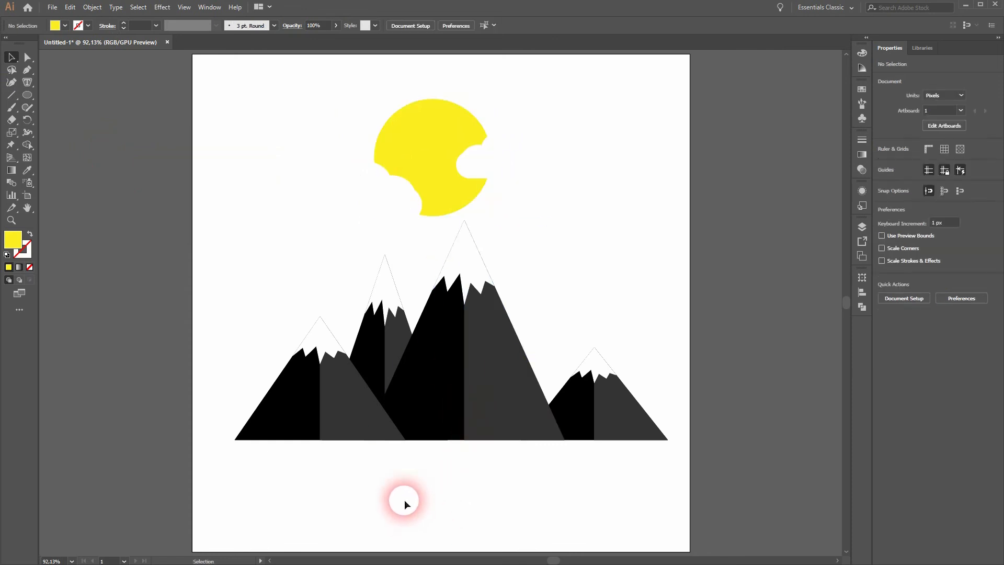
Draw a rectangle about 771 × 626 px around the whole scene and send it to the back
left_click_drag(26, 105, 83, 95)
left_click_drag(202, 67, 686, 459)
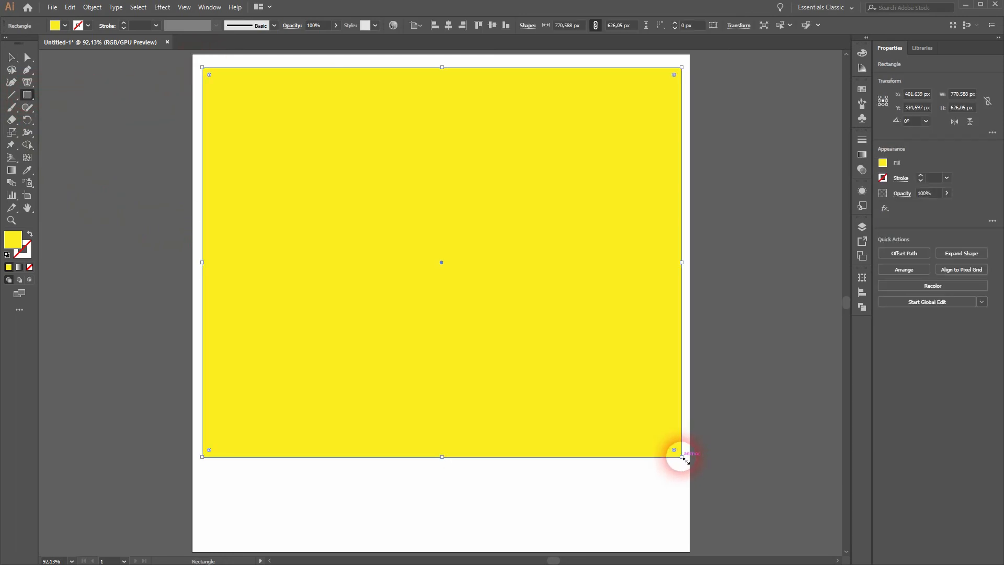
right_click(307, 108)
left_click(396, 273)
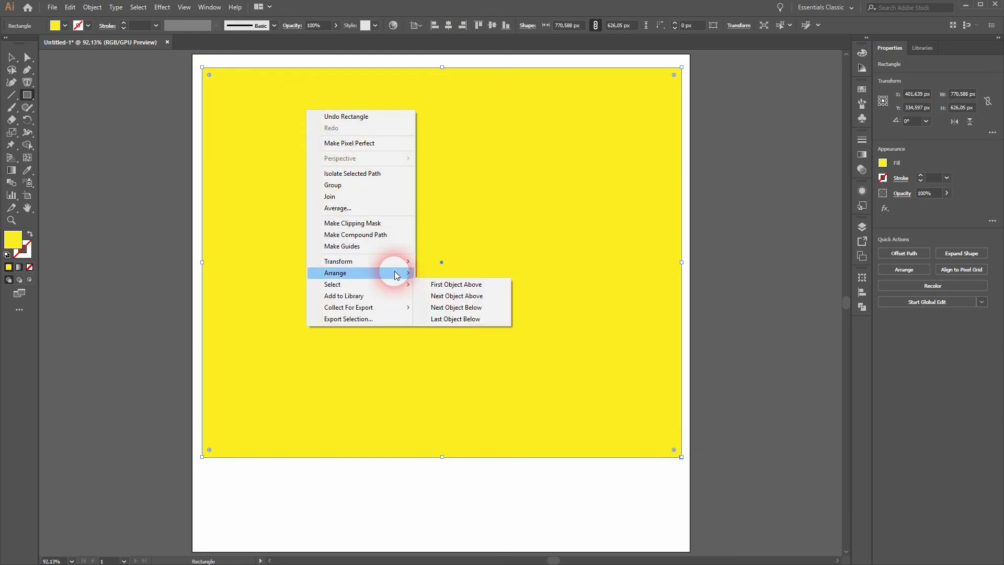
left_click(481, 308)
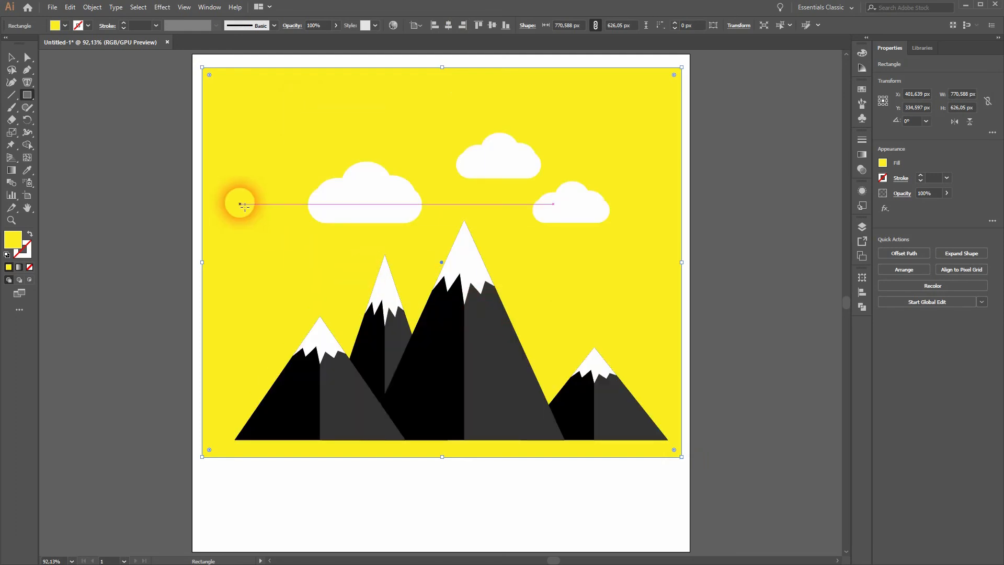
Fill the background rectangle with light blue as the sky
left_click(62, 26)
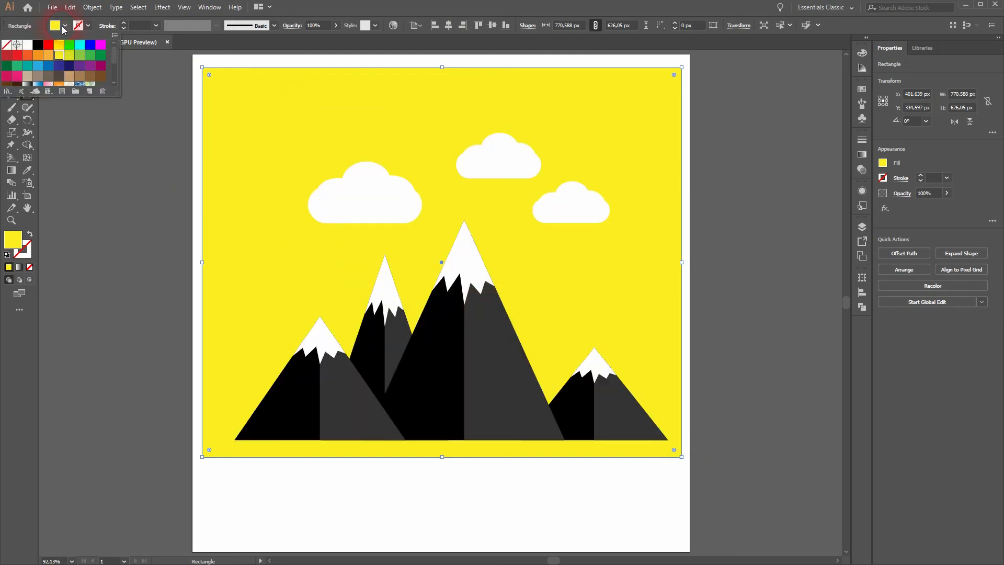
left_click(38, 67)
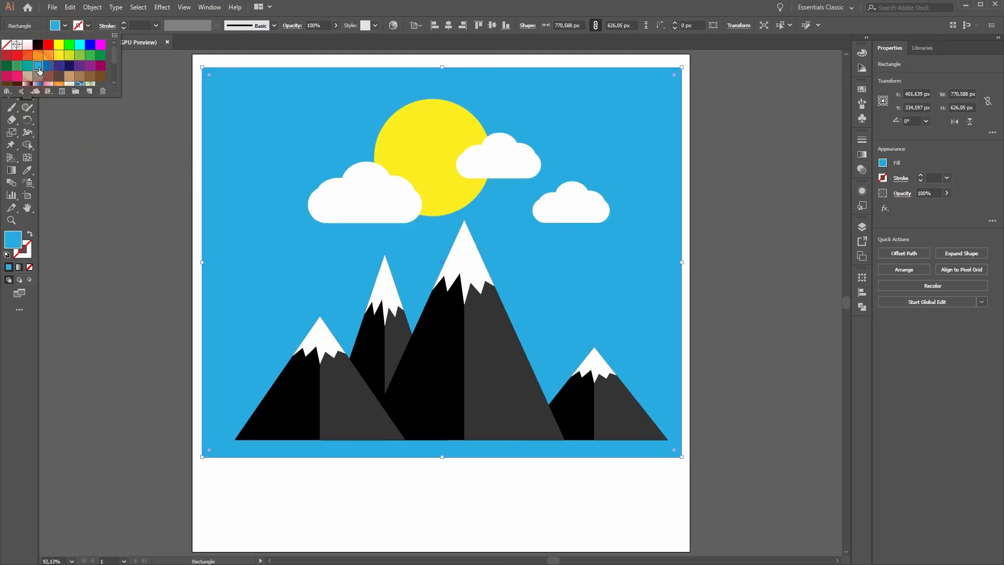
left_click(151, 325)
Shorten the sky rectangle to about 598 px high so its lower edge meets the base of the mountains
left_click_drag(448, 460, 442, 441)
left_click(441, 505)
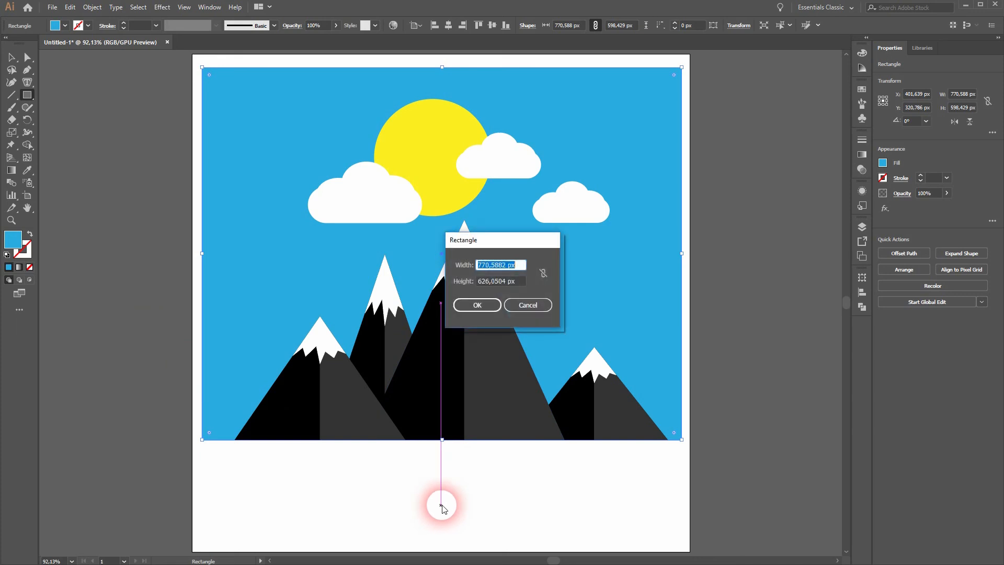
left_click(511, 307)
key("v")
left_click(323, 492)
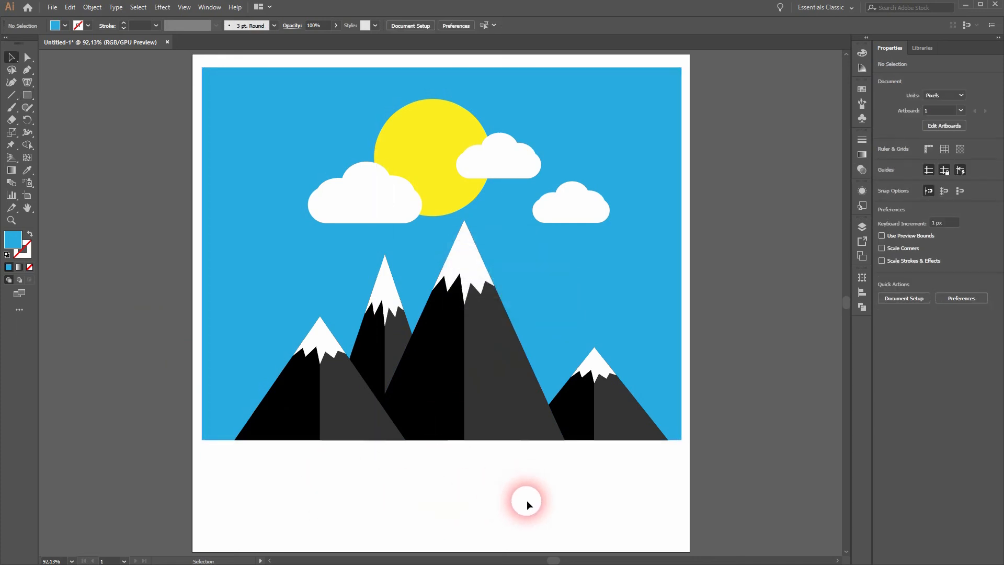
Draw a ground rectangle about 771 × 218 px across the lower part of the sky and send it to the back
left_click(29, 100)
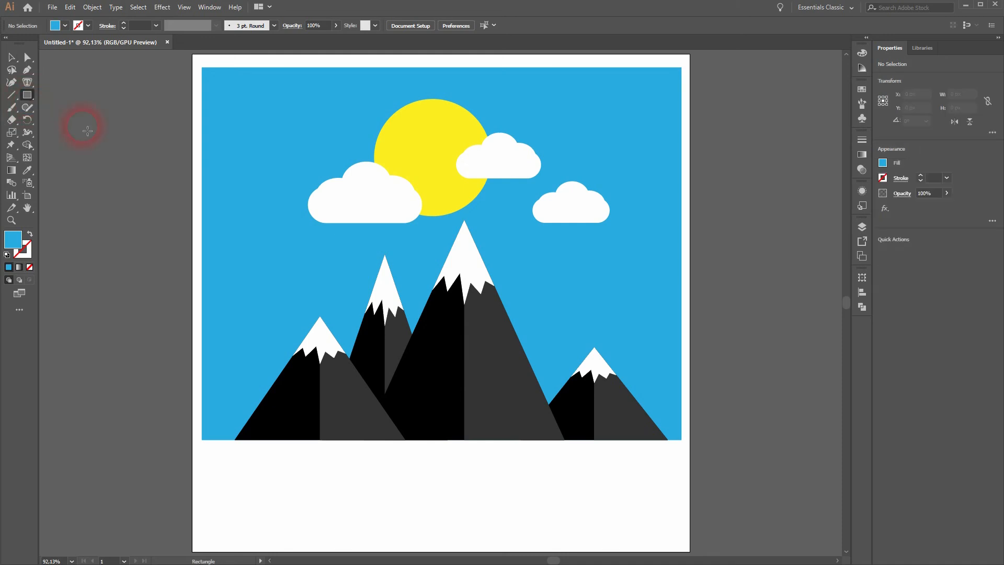
left_click_drag(207, 310, 681, 440)
right_click(540, 358)
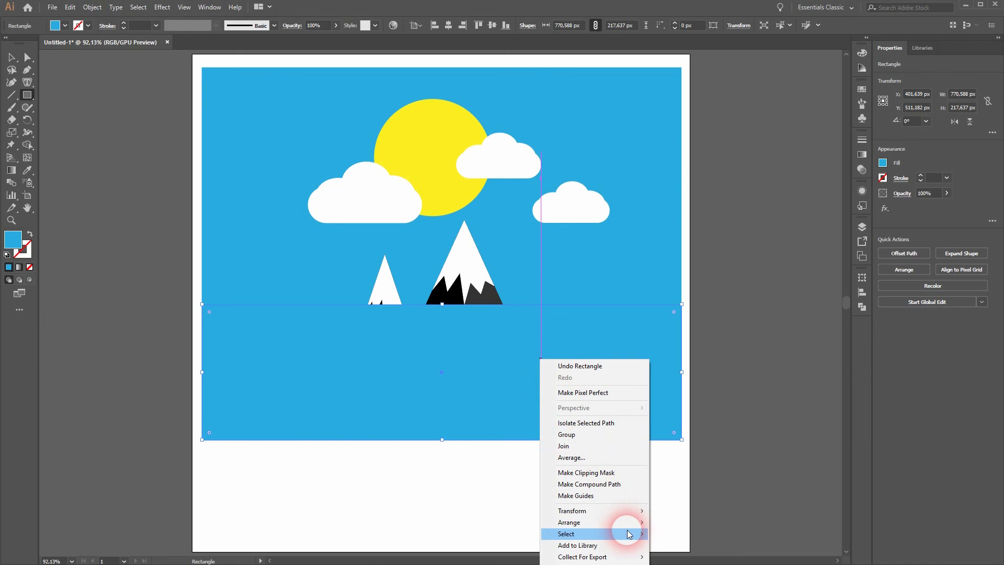
mouse_move(630, 521)
left_click(724, 557)
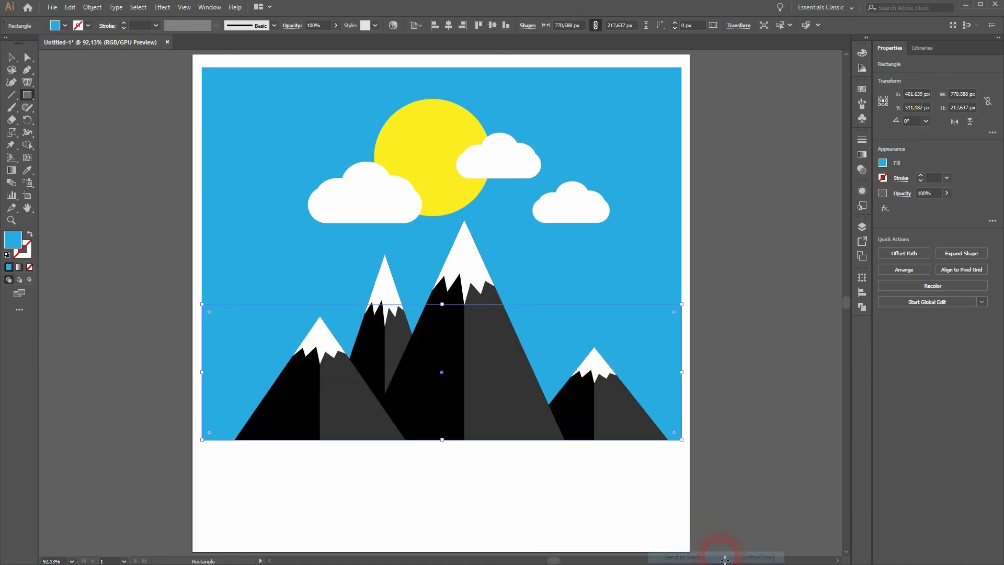
Fill the ground rectangle with green
left_click(65, 26)
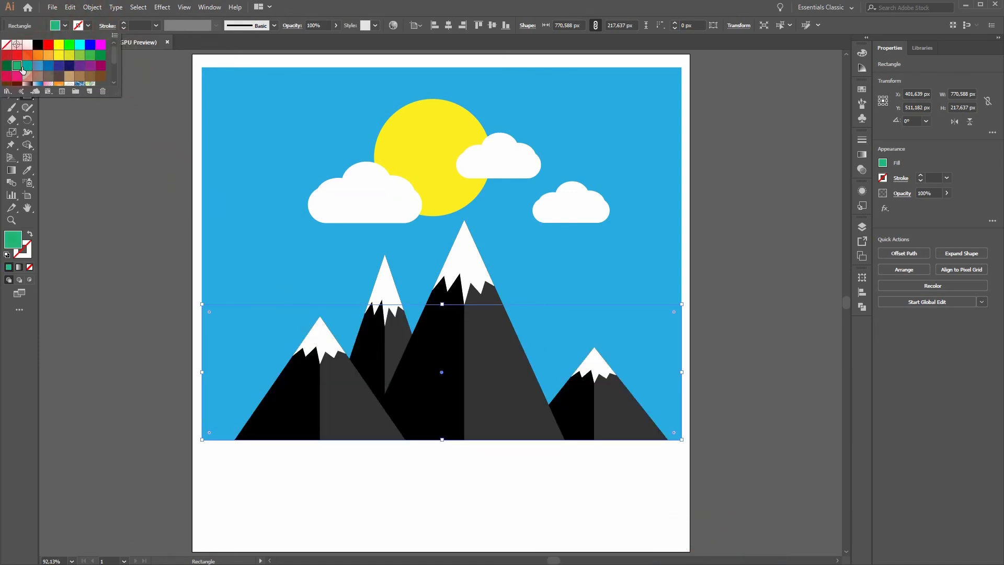
left_click(186, 211)
left_click(231, 199)
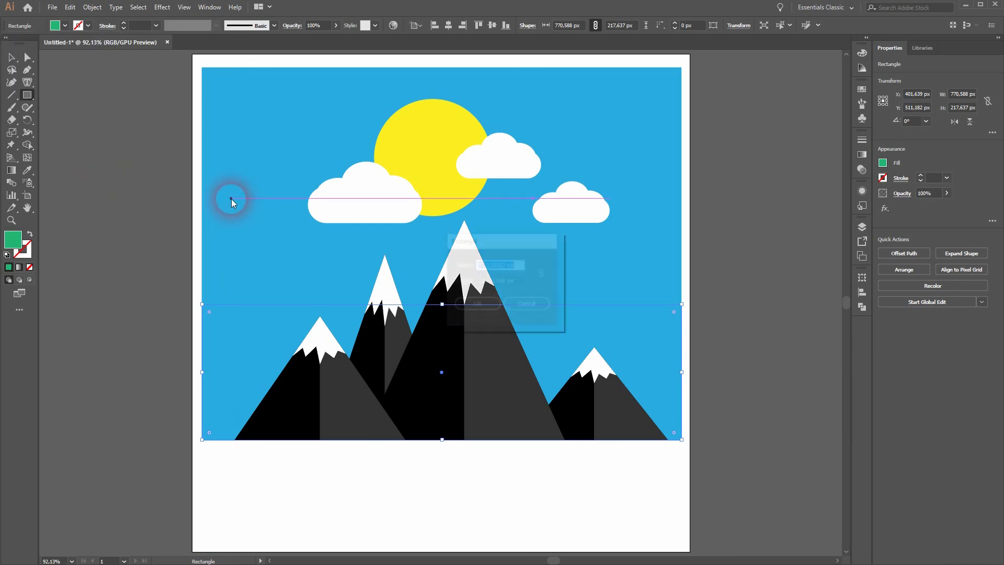
left_click(536, 305)
Send the blue sky rectangle to the back, behind the green ground
key("v")
left_click(280, 179)
right_click(260, 147)
mouse_move(332, 310)
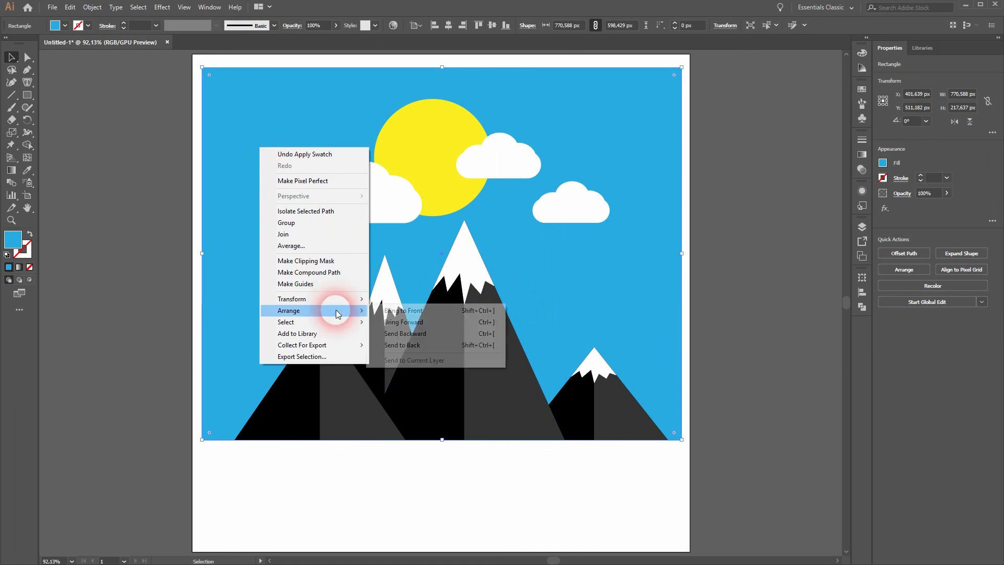
left_click(437, 349)
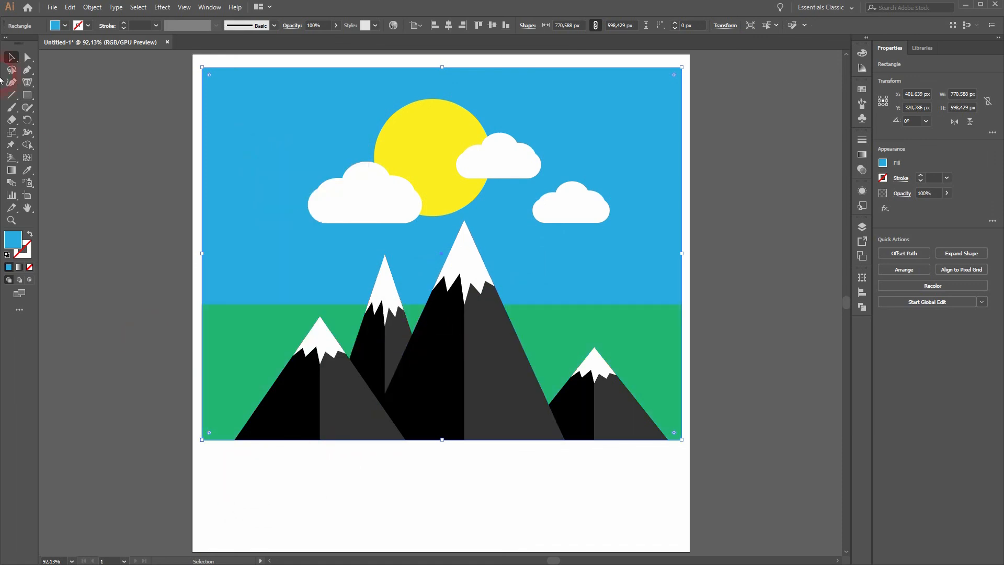
left_click(289, 478)
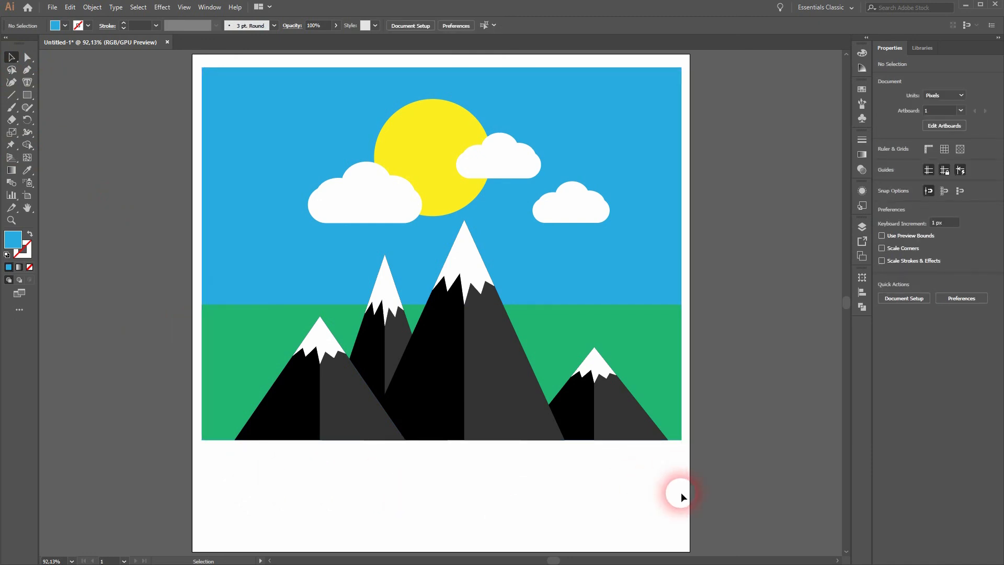
Narrow the sky and ground rectangles to about 695 px wide, matching the outer corners of the mountain range
left_click_drag(202, 253, 234, 253)
left_click_drag(682, 254, 668, 262)
left_click(643, 330)
left_click_drag(202, 372, 234, 372)
left_click_drag(681, 372, 667, 373)
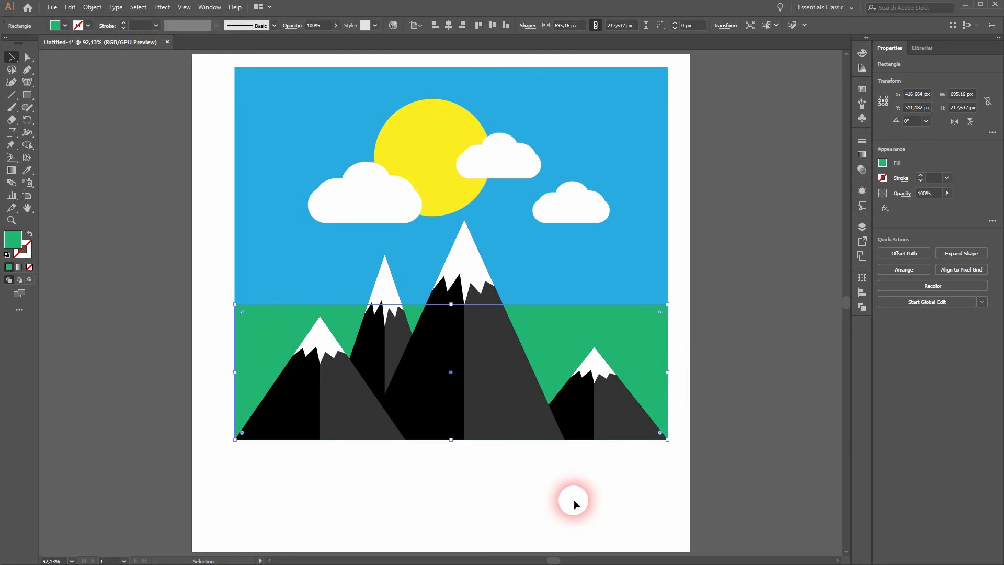
left_click(575, 503)
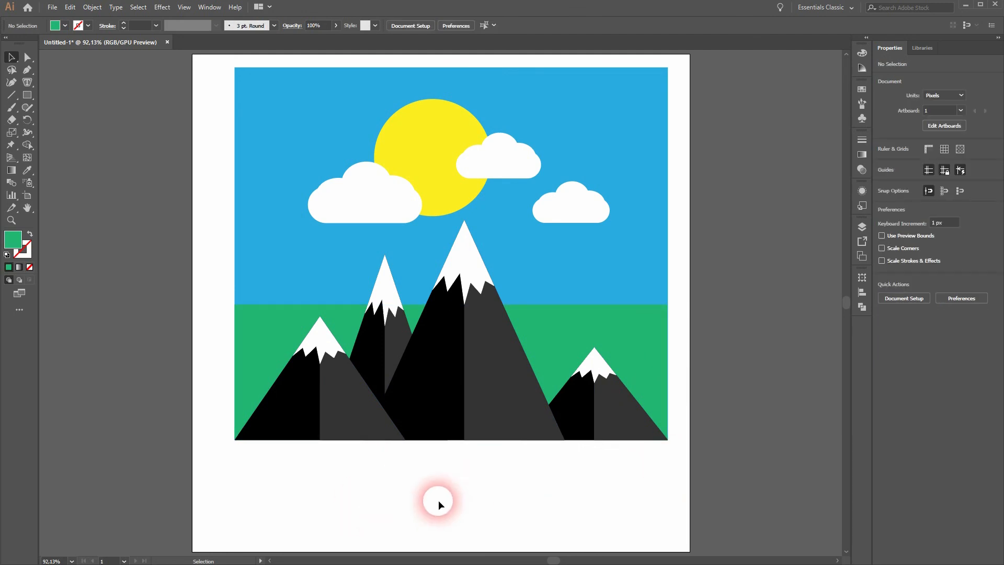
Lower the top edge of the green ground to the level of the leftmost mountain's snow cap
left_click(571, 332)
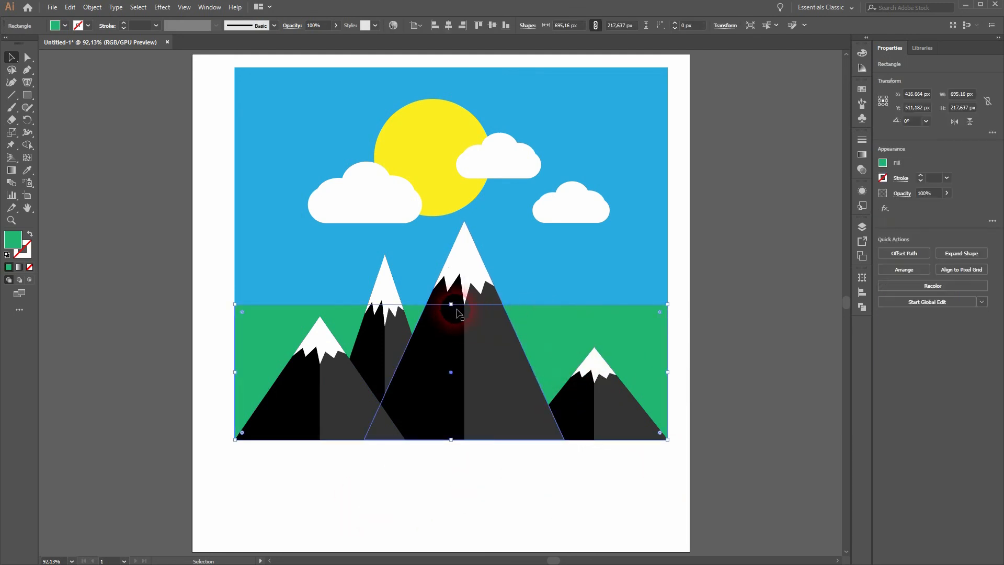
left_click_drag(456, 311, 453, 340)
left_click(491, 503)
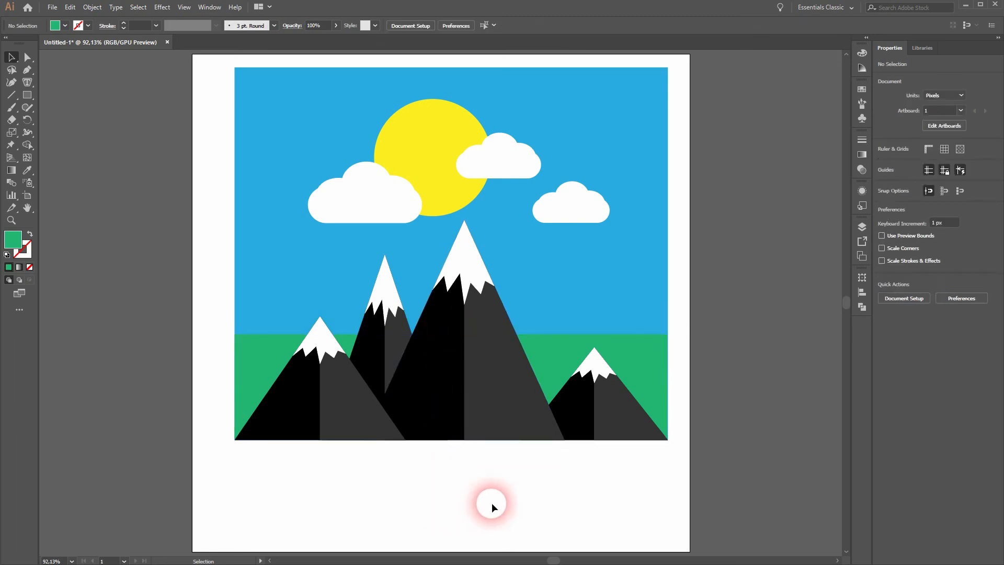